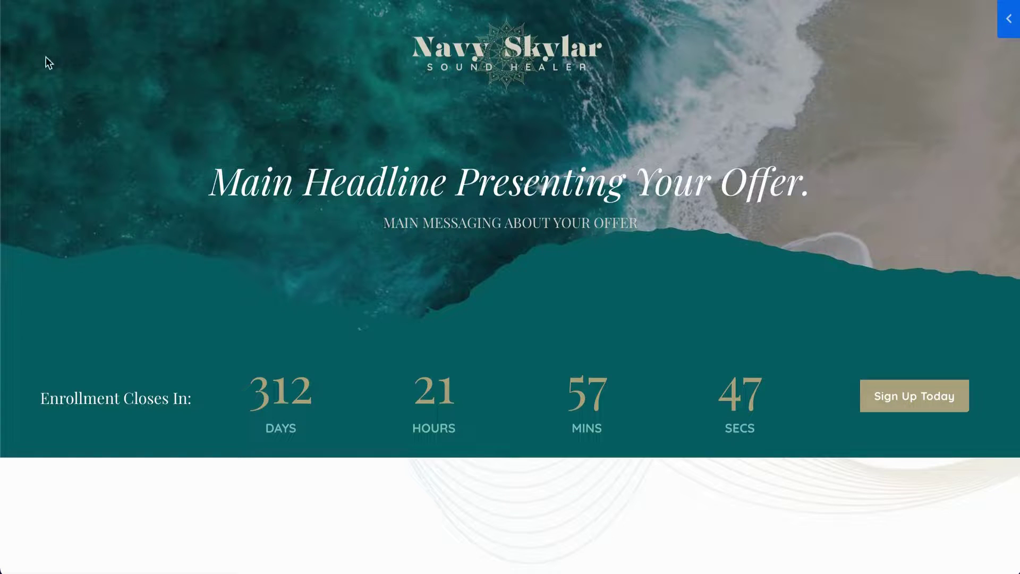
Examine the animated elements on the live sales page, from the hero down to the course introduction mockups.
scroll(397, 141, "down", 7)
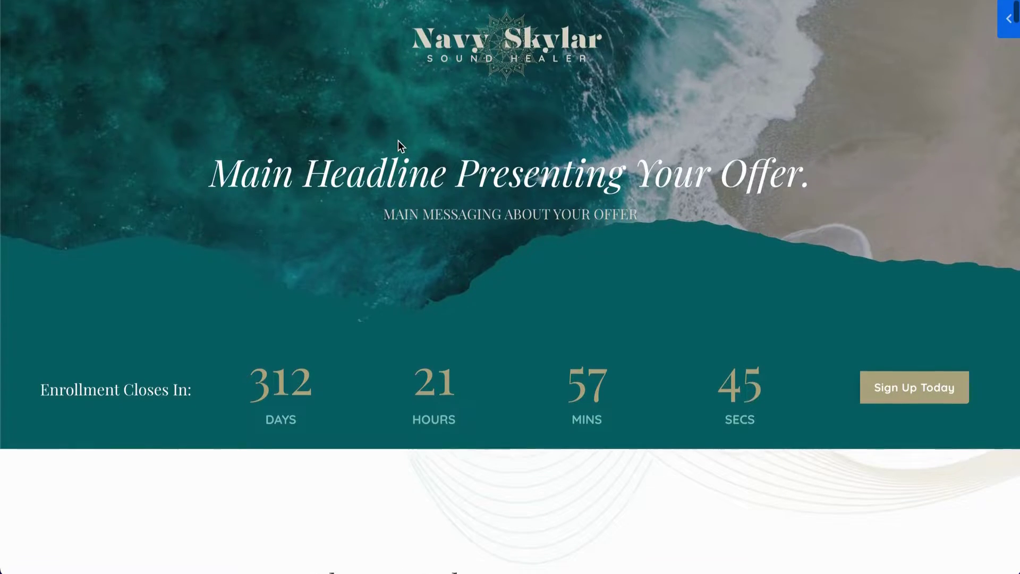
scroll(398, 141, "down", 2)
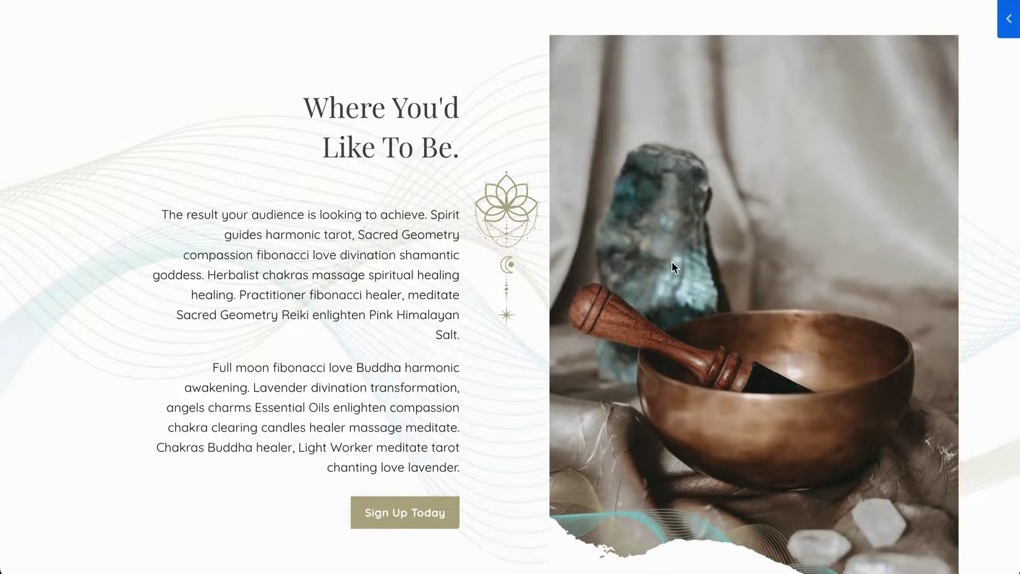
scroll(671, 261, "down", 10)
scroll(601, 270, "down", 12)
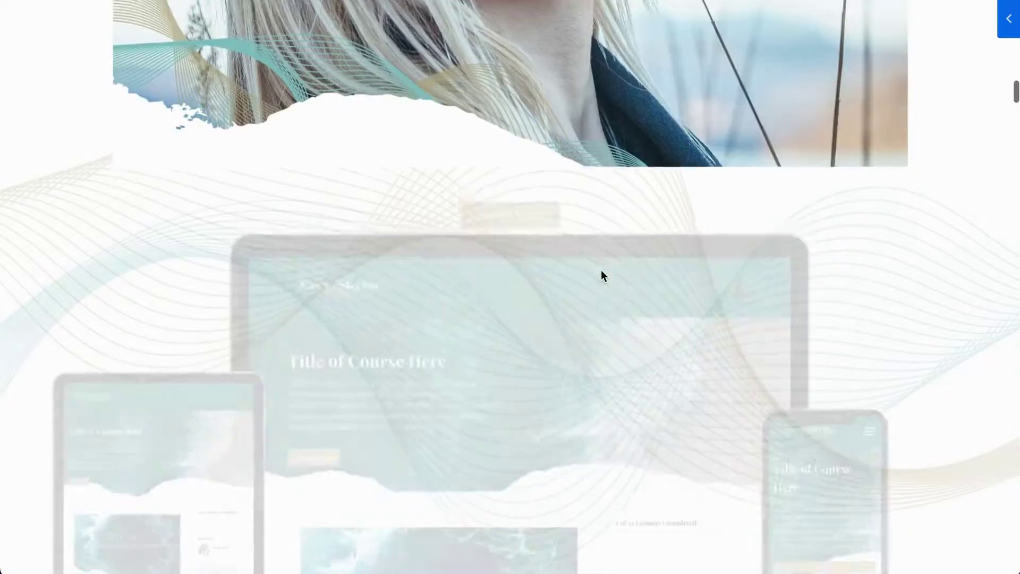
scroll(537, 317, "down", 4)
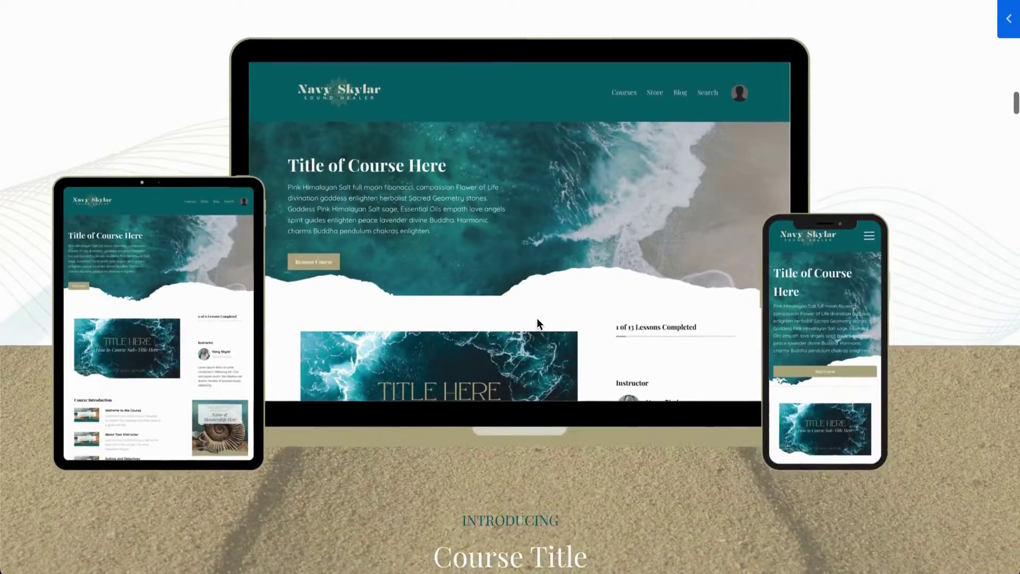
scroll(537, 318, "down", 8)
scroll(537, 325, "up", 9)
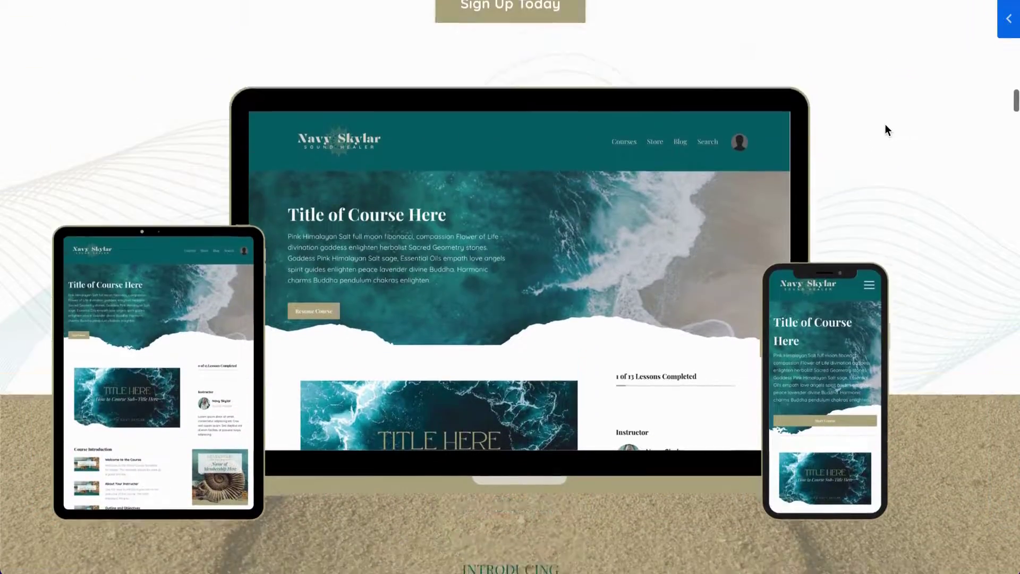
scroll(885, 124, "up", 5)
scroll(321, 337, "up", 12)
scroll(321, 340, "down", 9)
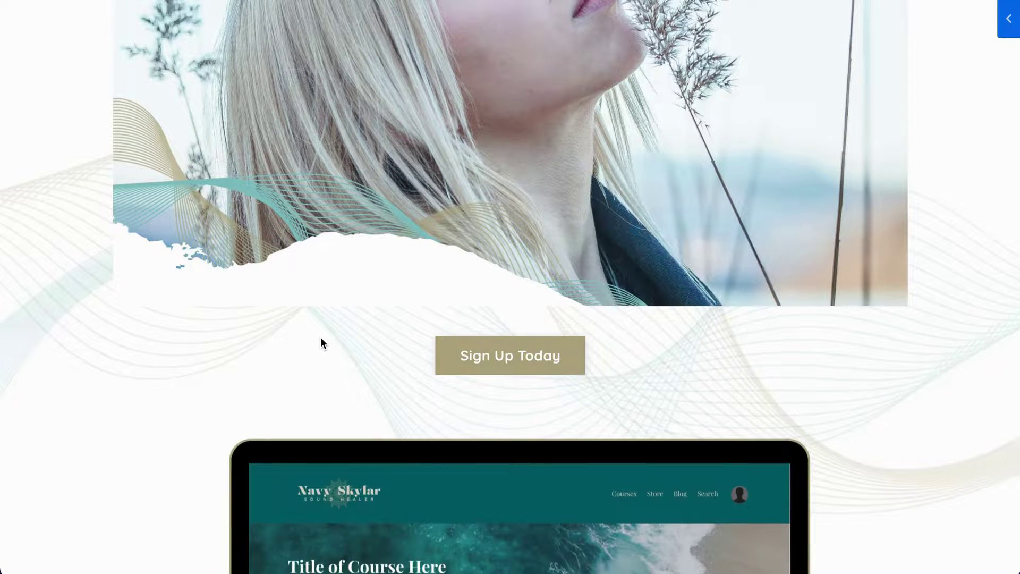
scroll(320, 340, "up", 16)
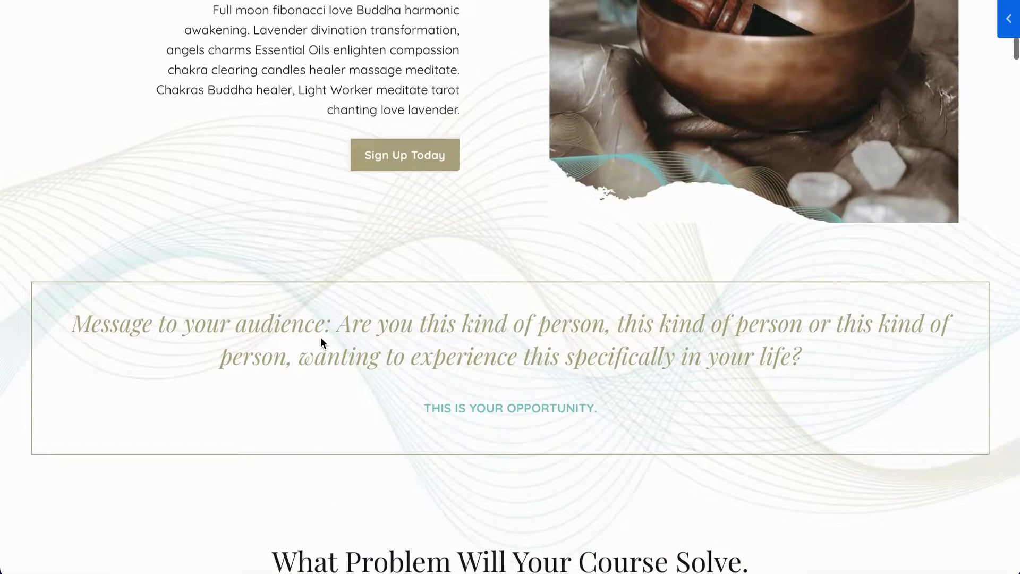
Switch to the page editor and open the animation settings of the lotus image beside the "Where You'd Like To Be" text.
key("ctrl+Tab")
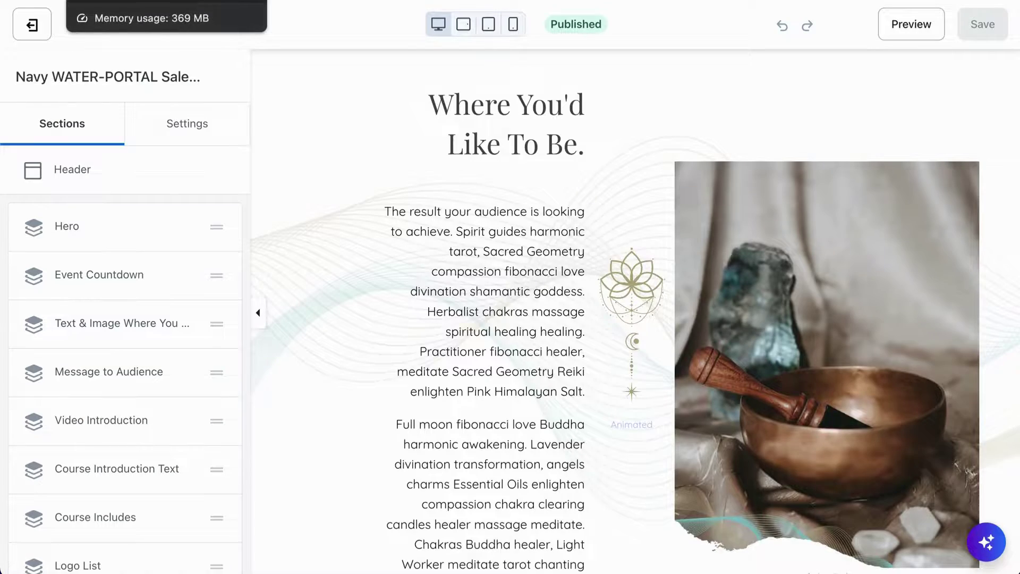
scroll(462, 210, "up", 10)
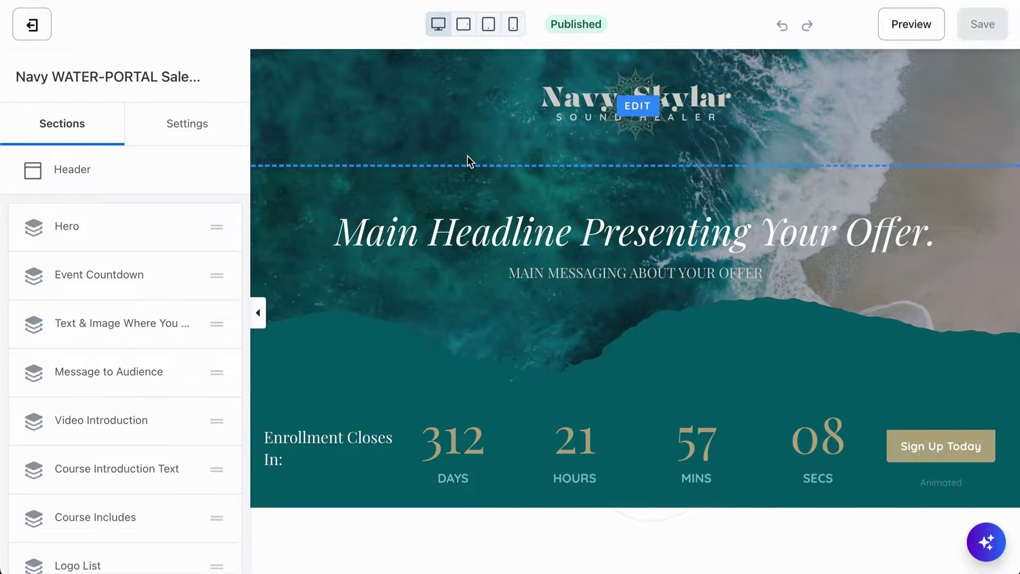
scroll(408, 227, "down", 8)
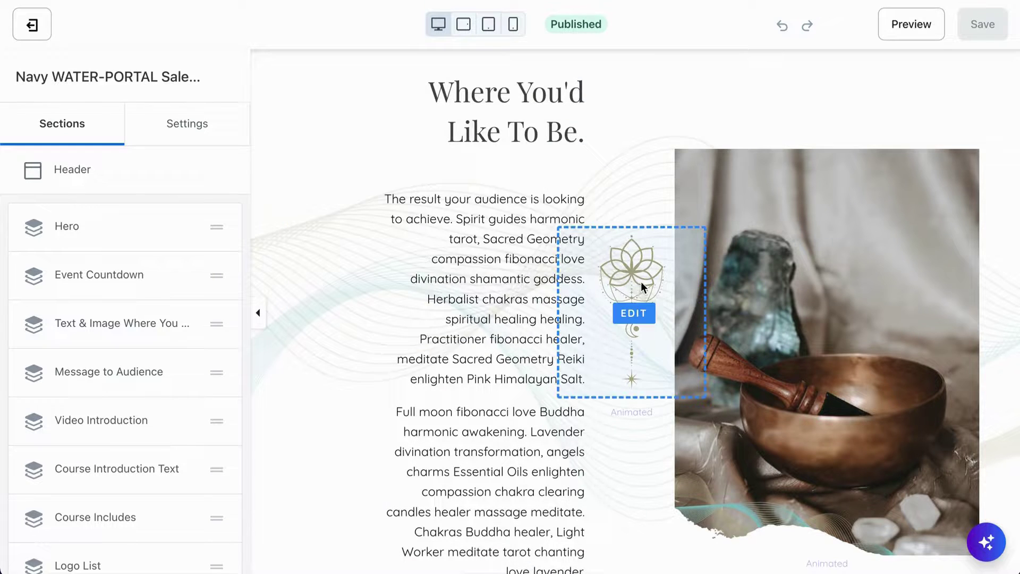
left_click(617, 269)
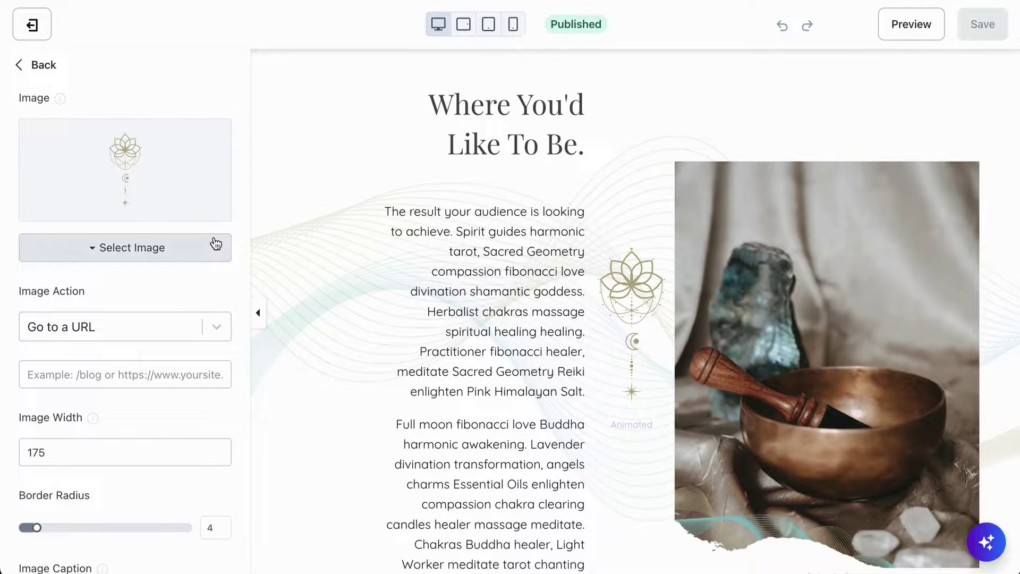
scroll(218, 288, "down", 6)
scroll(218, 288, "down", 4)
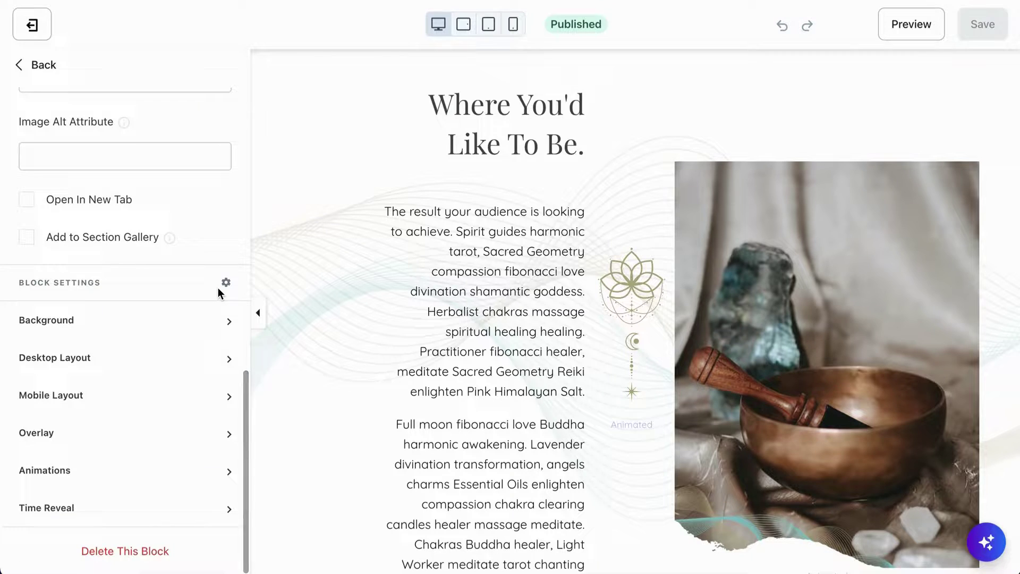
left_click(83, 471)
scroll(98, 502, "down", 4)
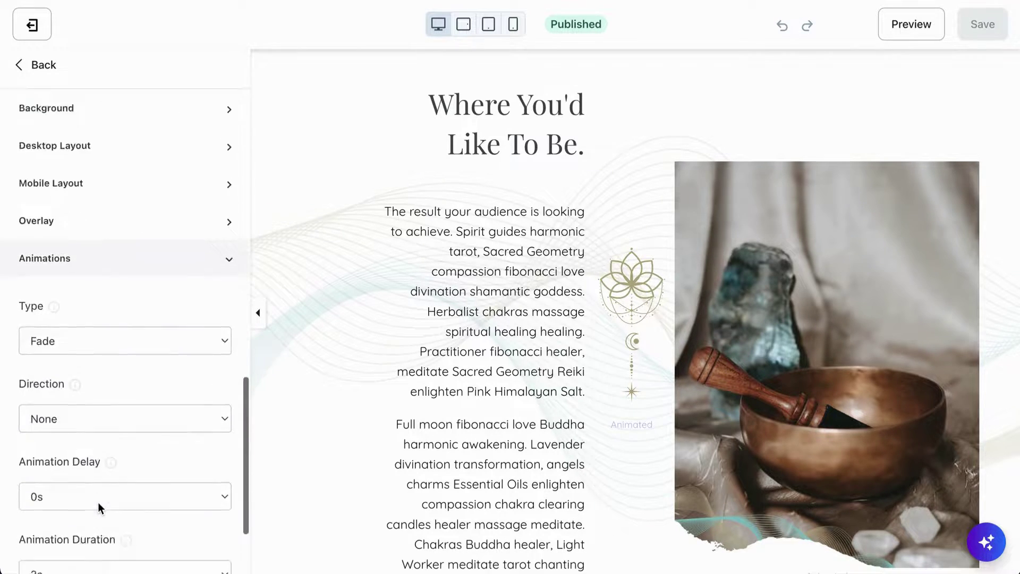
scroll(98, 502, "down", 2)
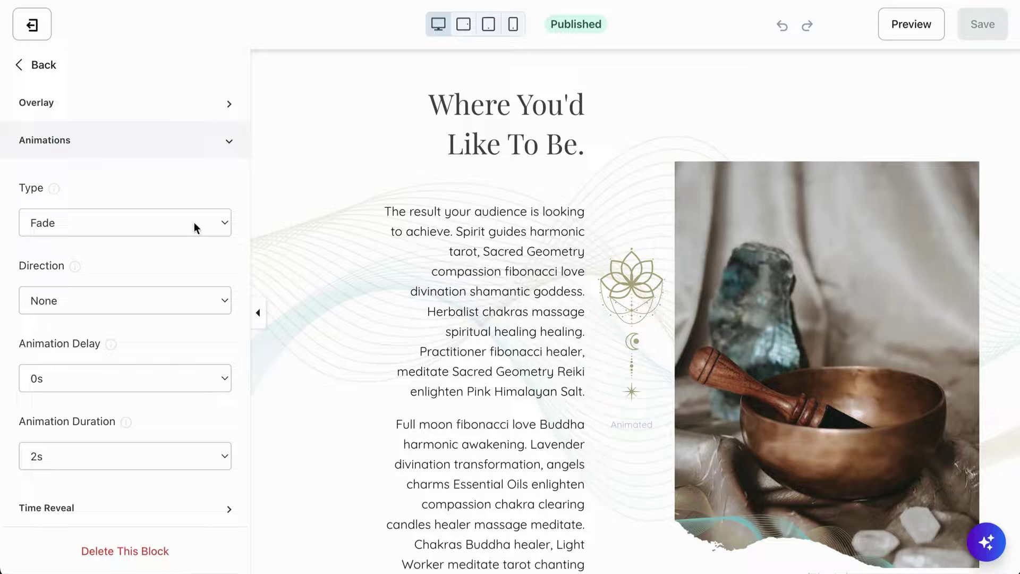
Review the animation type and direction options for the lotus image, keeping Fade and None.
left_click(222, 228)
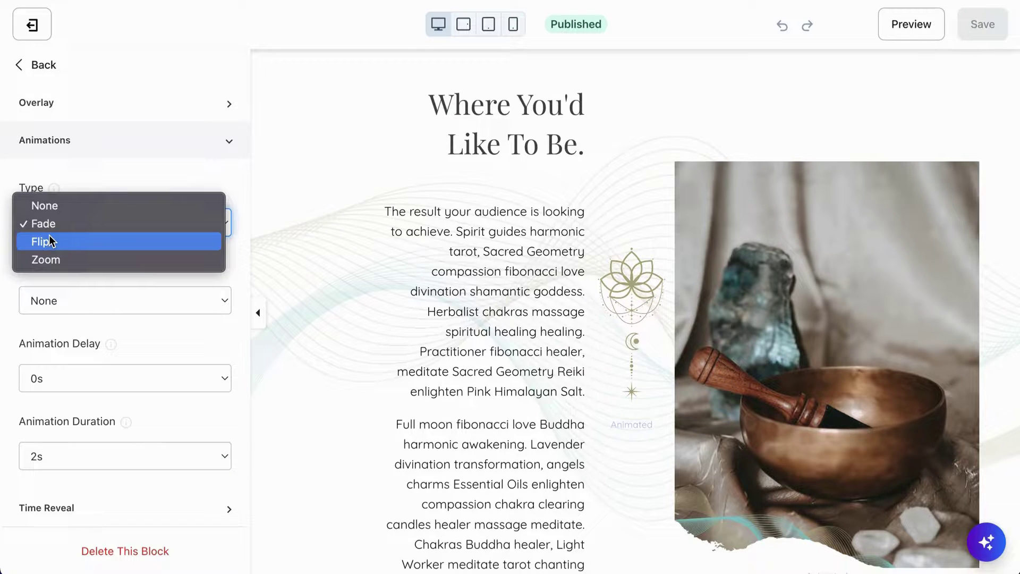
left_click(112, 174)
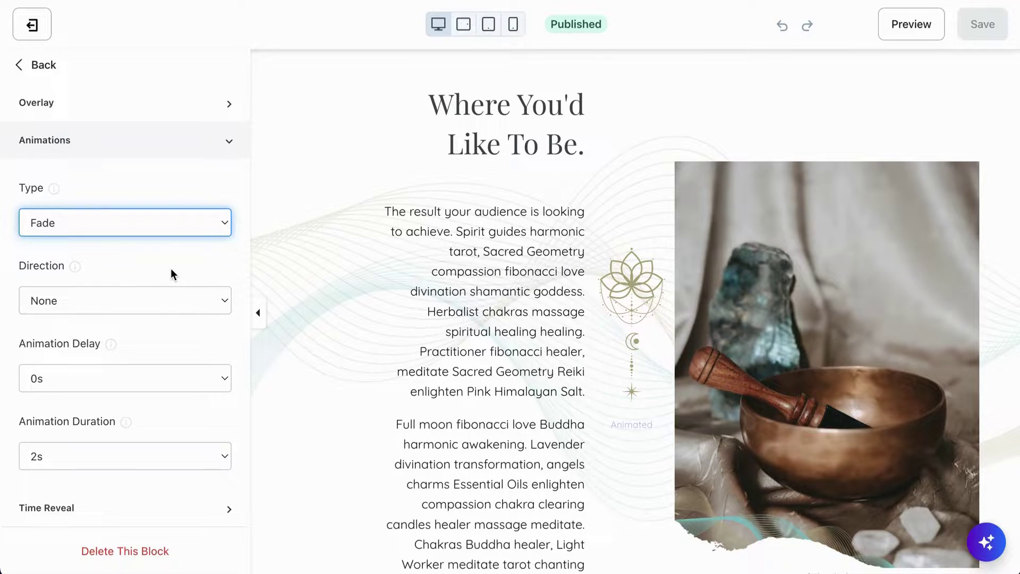
left_click(214, 300)
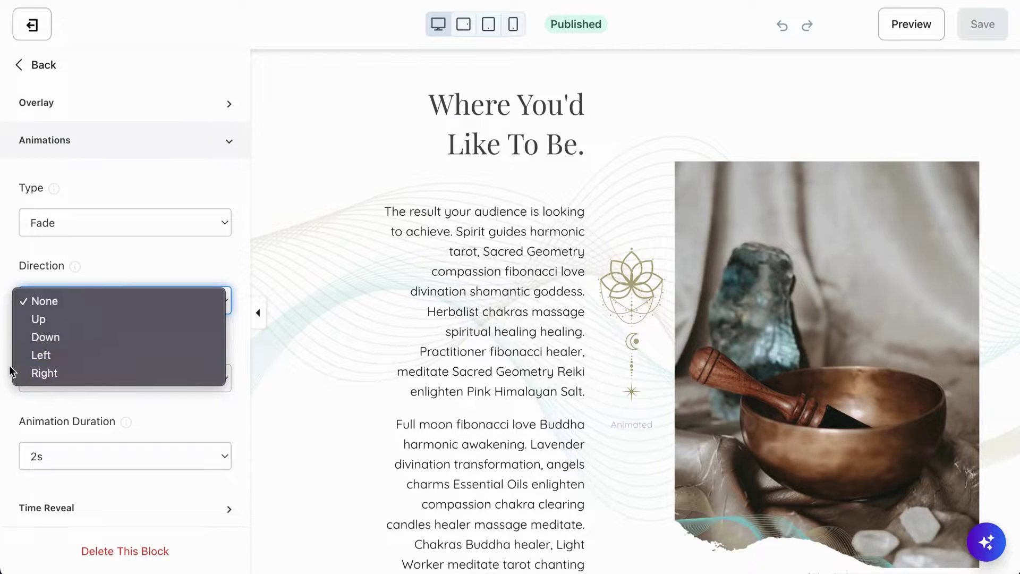
left_click(133, 264)
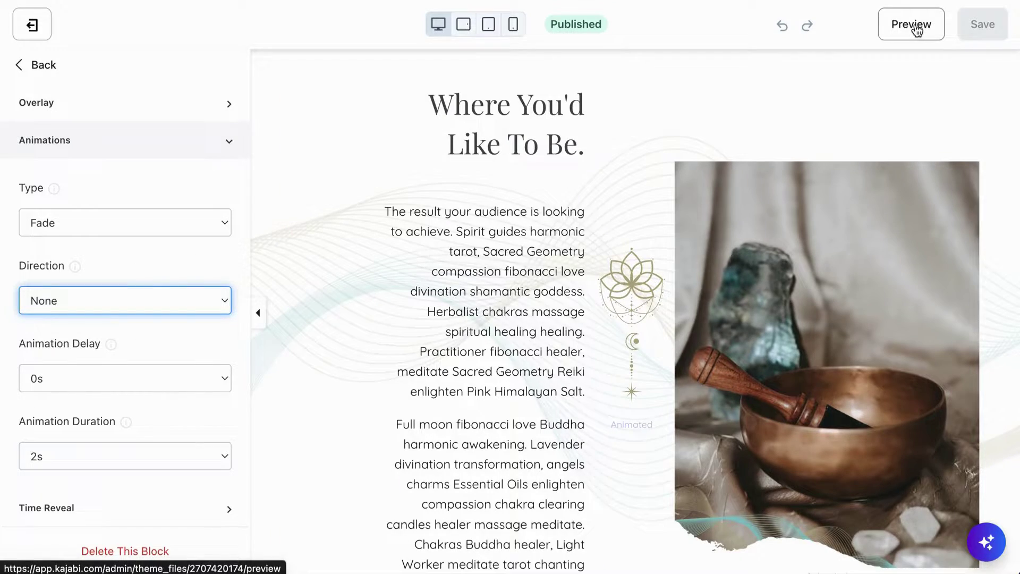
Preview the page to check the lotus image's fade animation, and return to the editor.
left_click(917, 26)
scroll(751, 180, "up", 6)
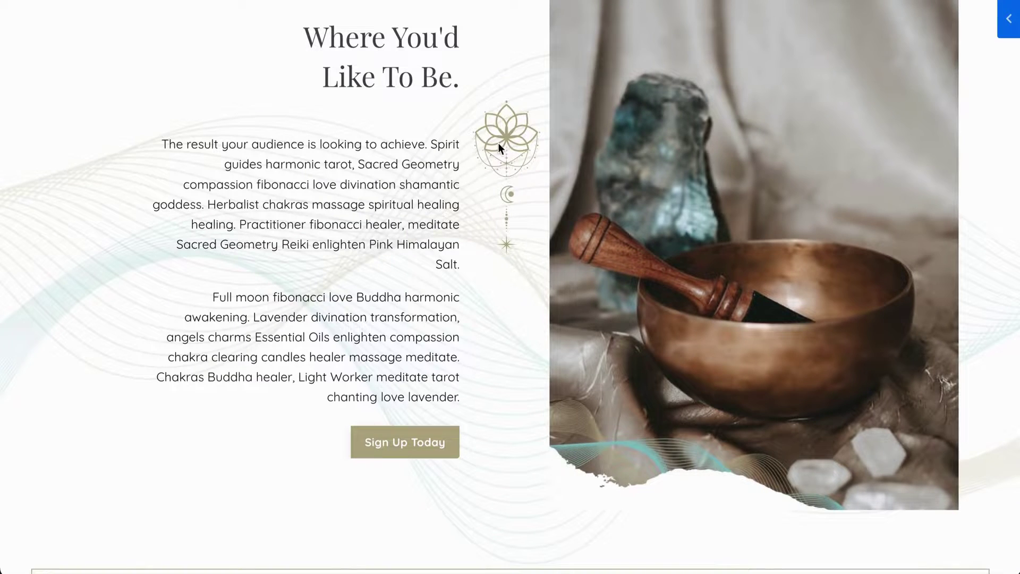
scroll(494, 194, "up", 2)
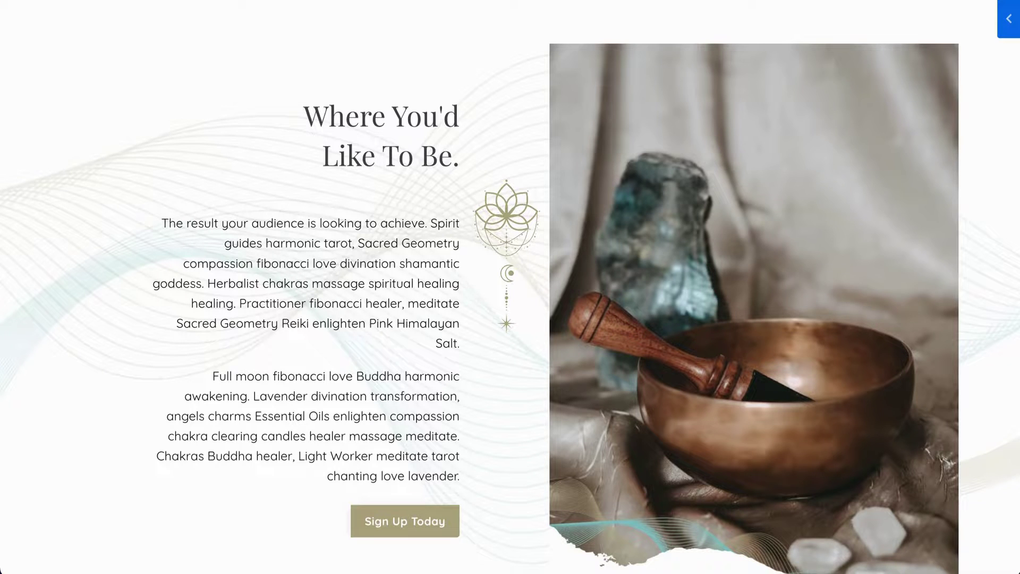
key("Escape")
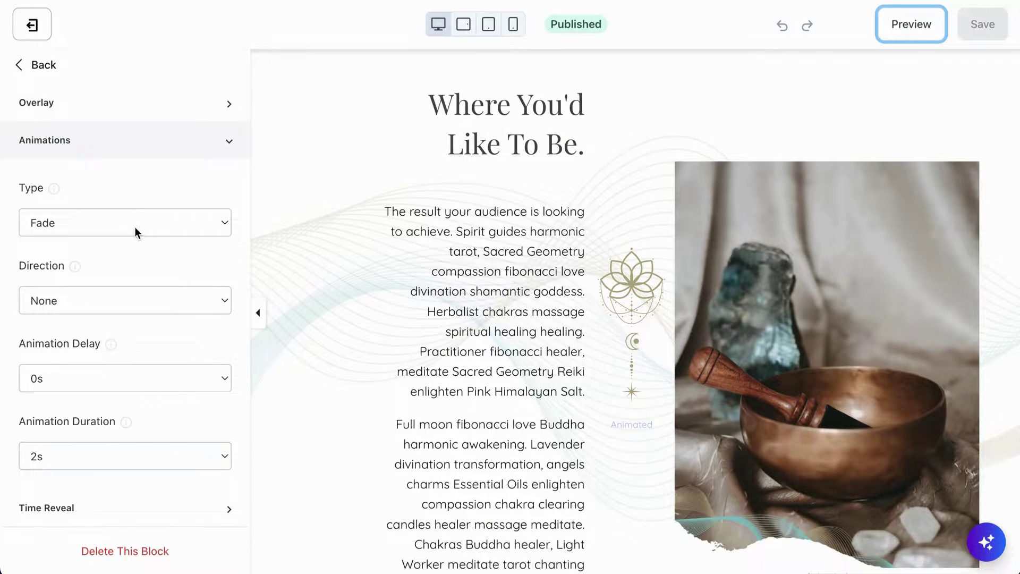
Set the lotus image's animation direction to Up and save the page.
left_click(108, 304)
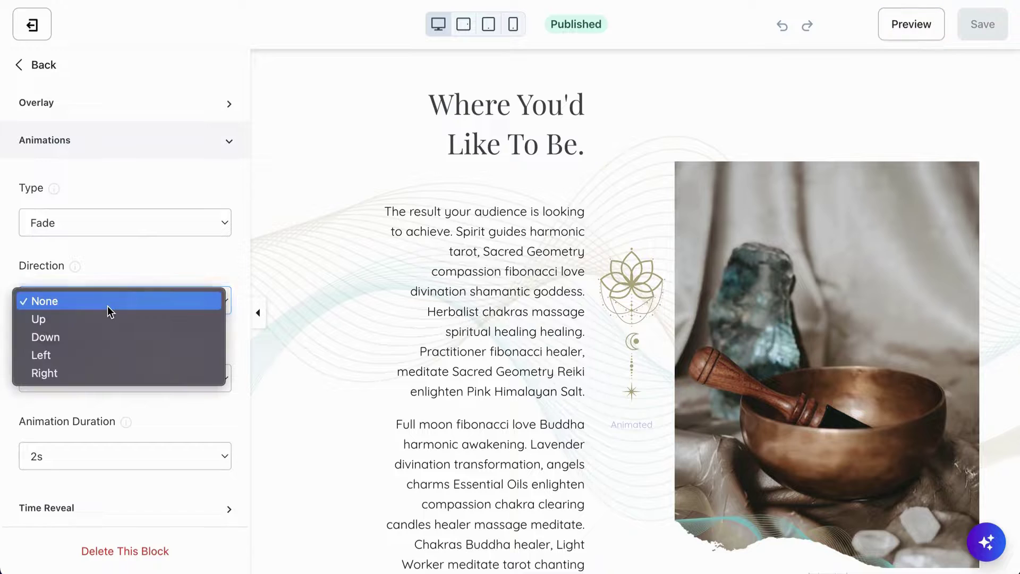
left_click(47, 320)
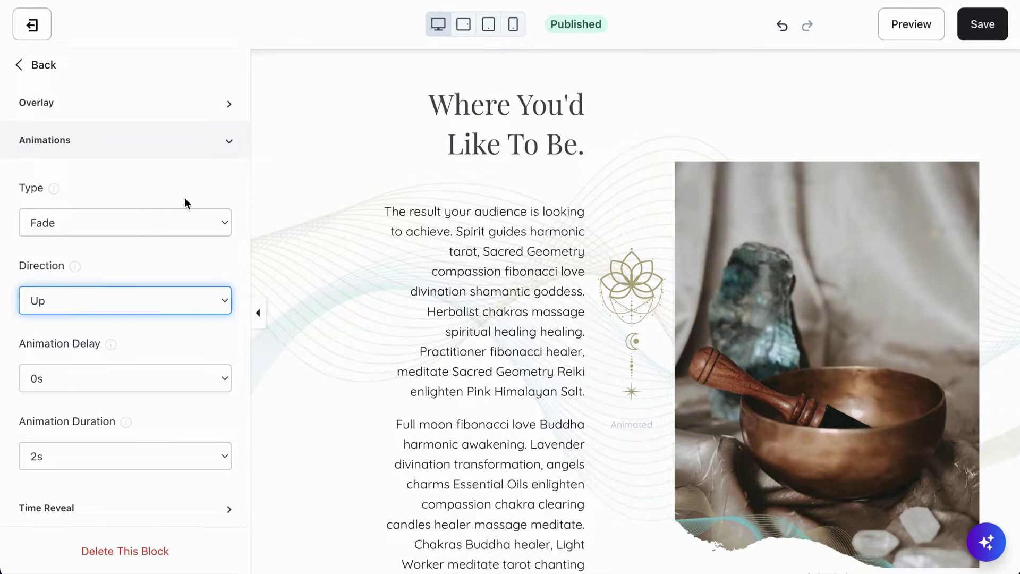
left_click(981, 25)
Preview the saved page and check the upward fade of the lotus image.
left_click(911, 27)
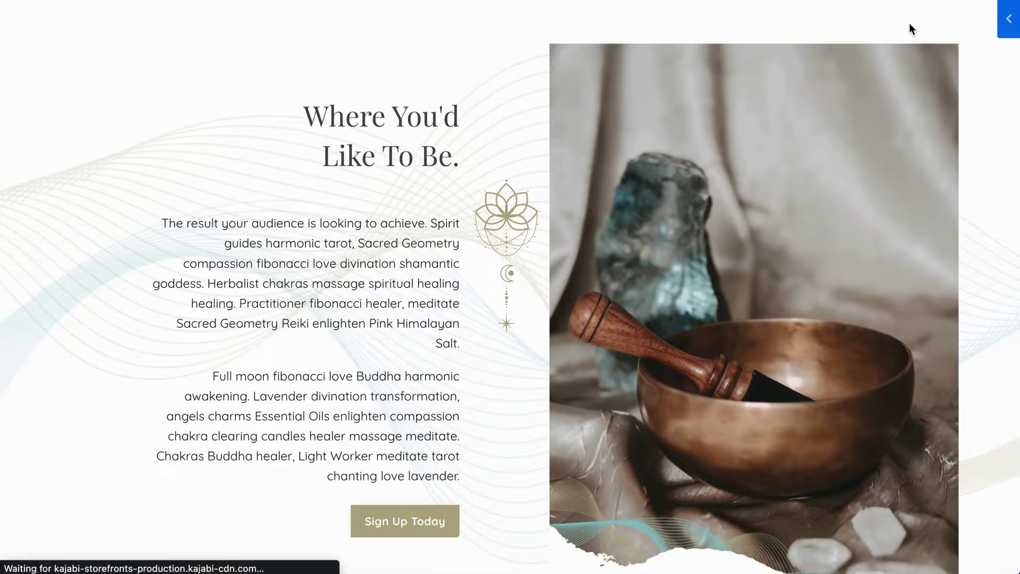
scroll(378, 274, "down", 6)
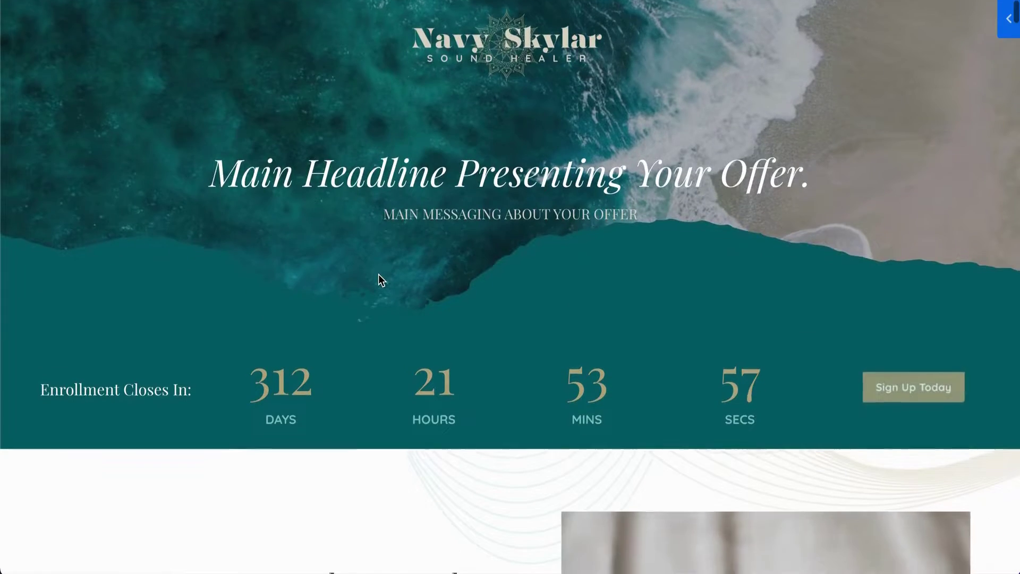
scroll(378, 275, "down", 2)
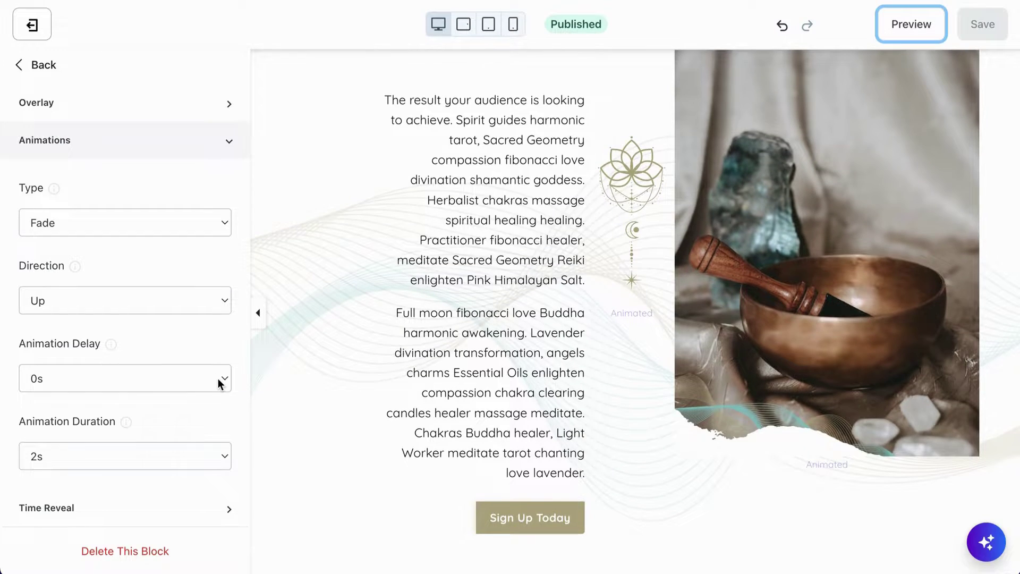
Set the lotus image's animation delay to 2s and review the animation duration options, keeping 2s.
left_click(115, 379)
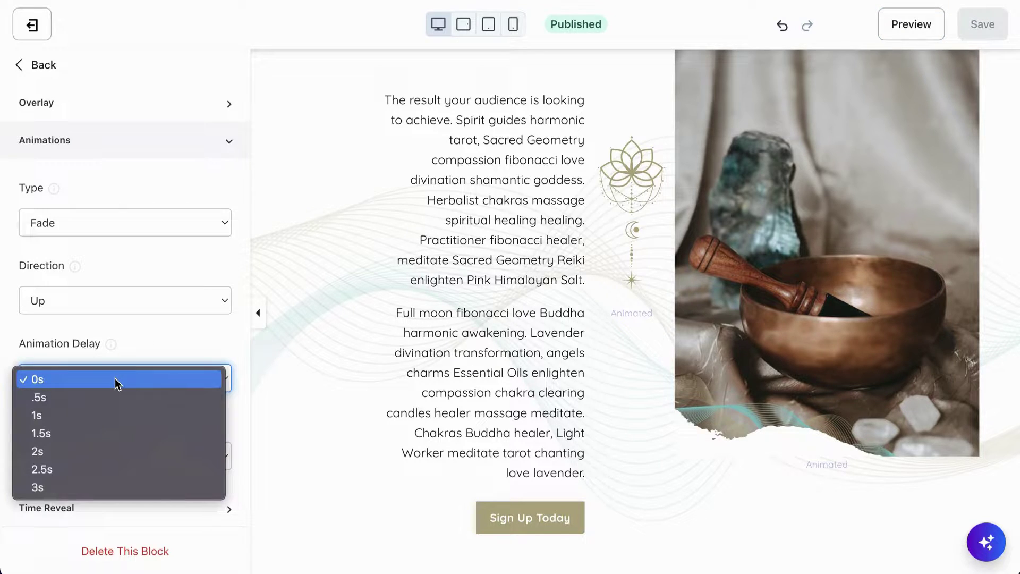
left_click(49, 450)
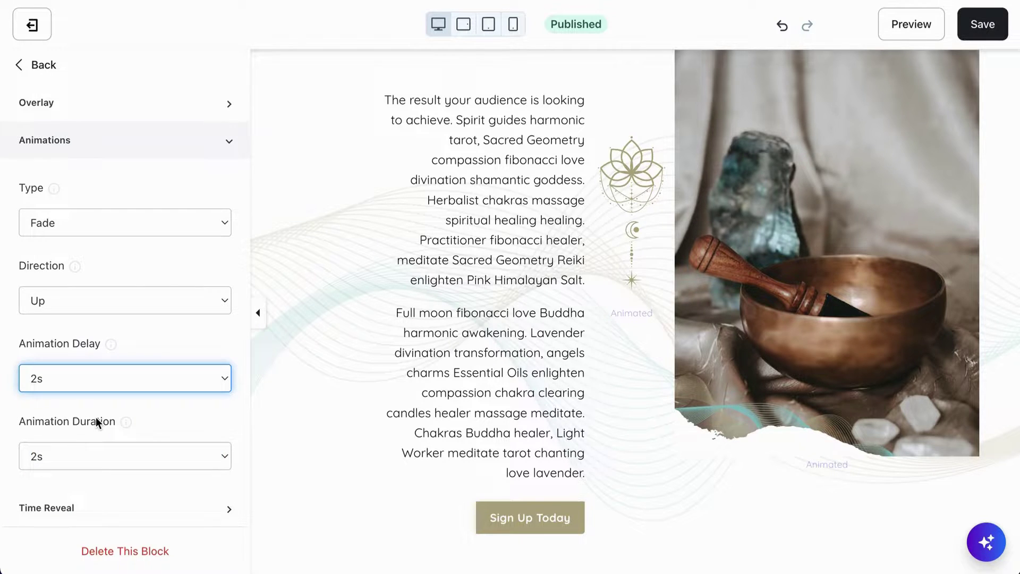
left_click(90, 456)
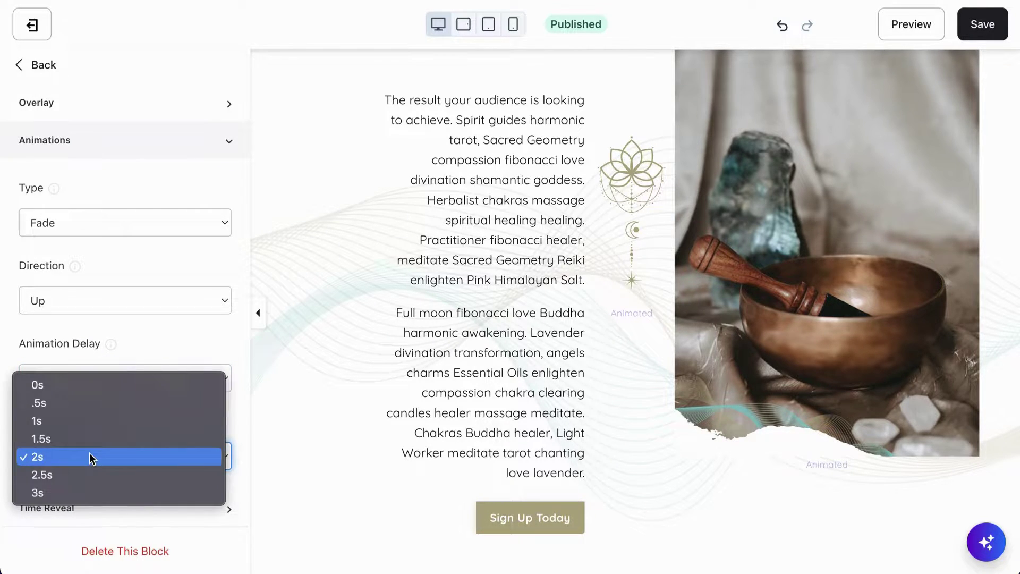
left_click(235, 418)
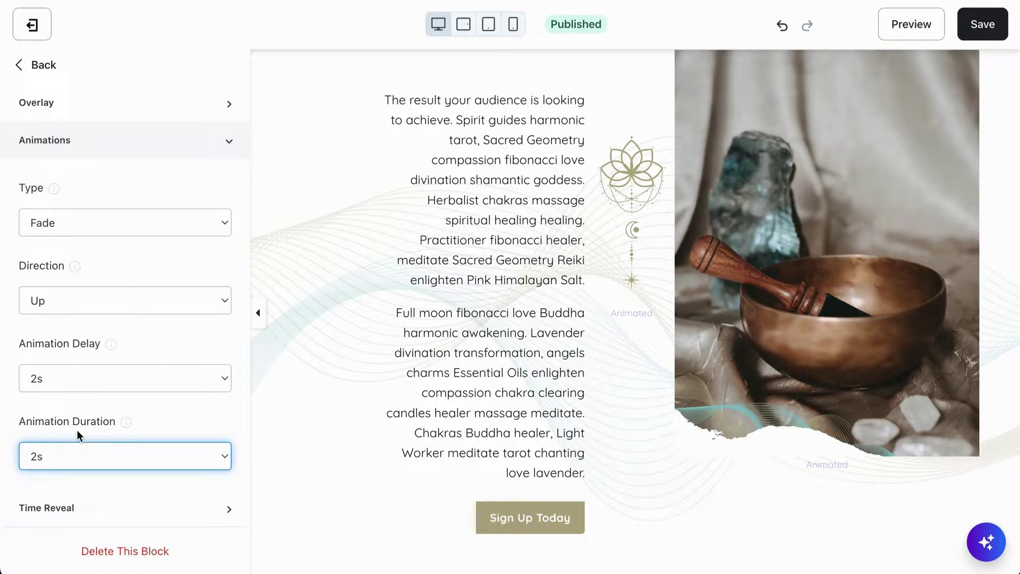
left_click(105, 452)
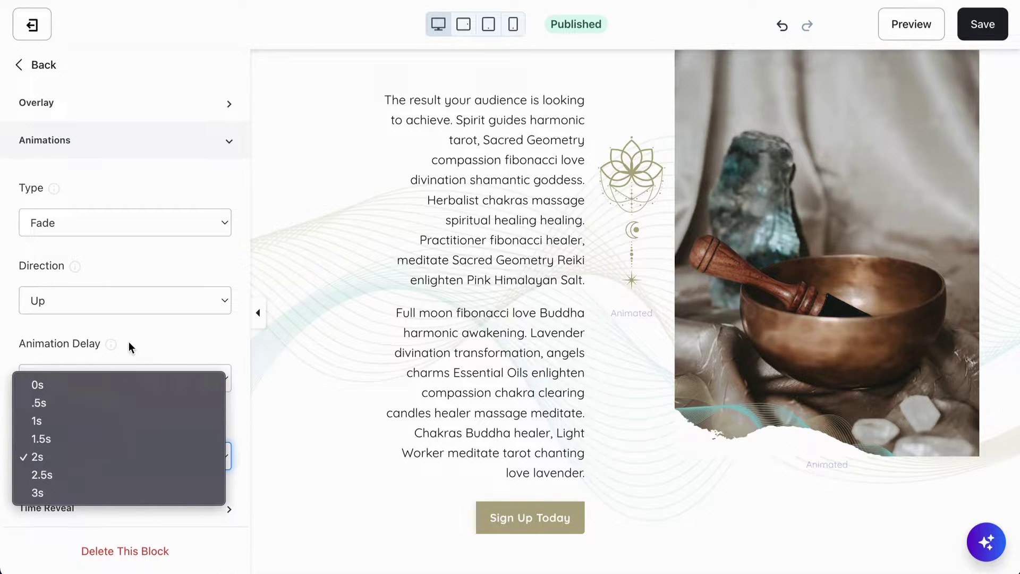
left_click(238, 412)
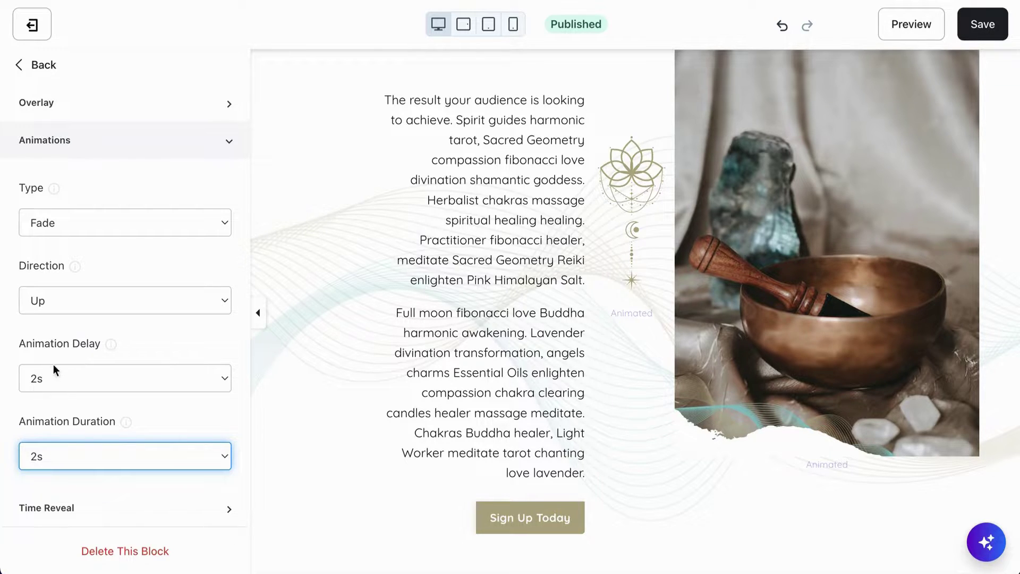
left_click(174, 339)
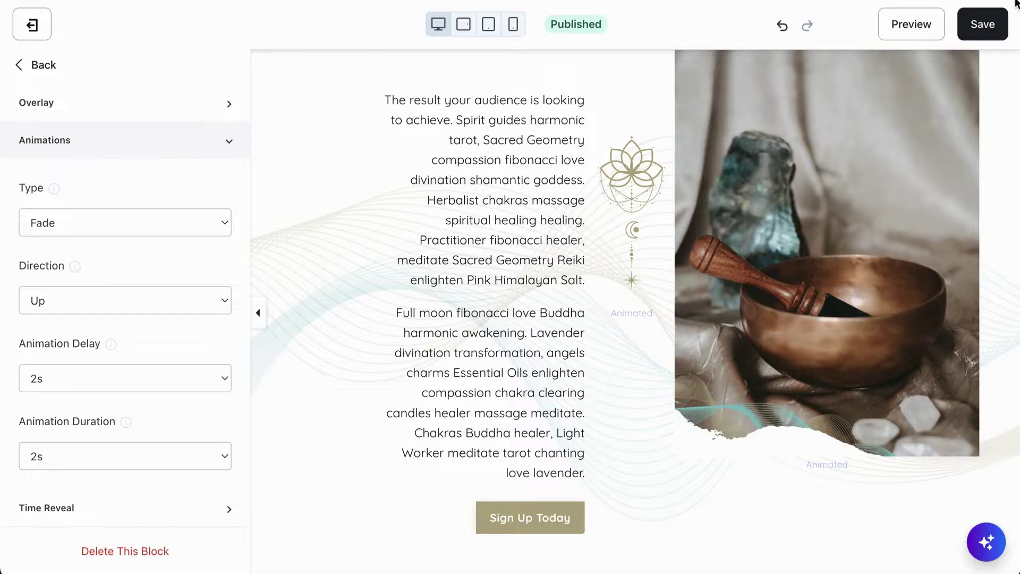
Save the page with the delayed lotus animation and open its preview.
left_click(979, 28)
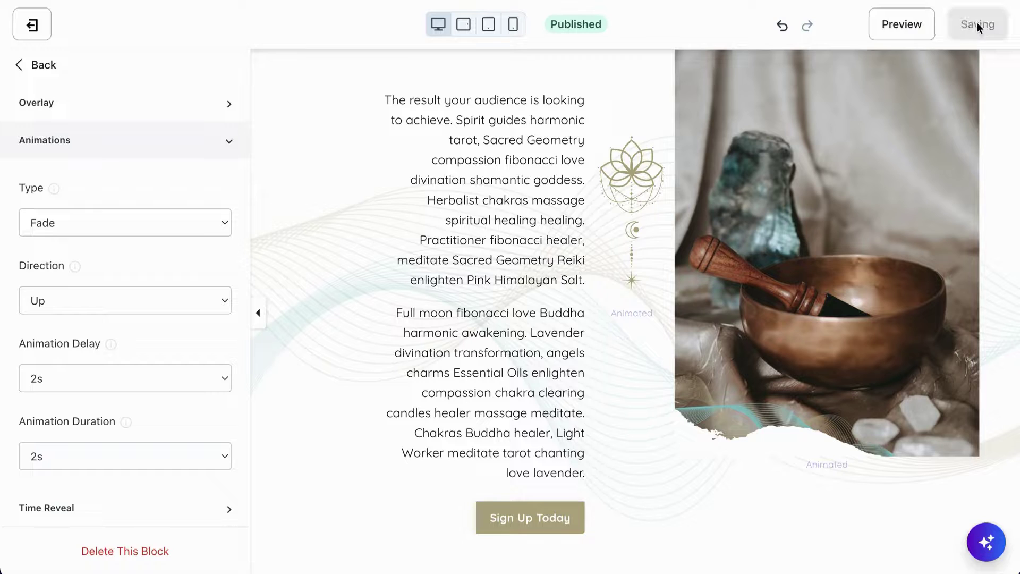
left_click(910, 31)
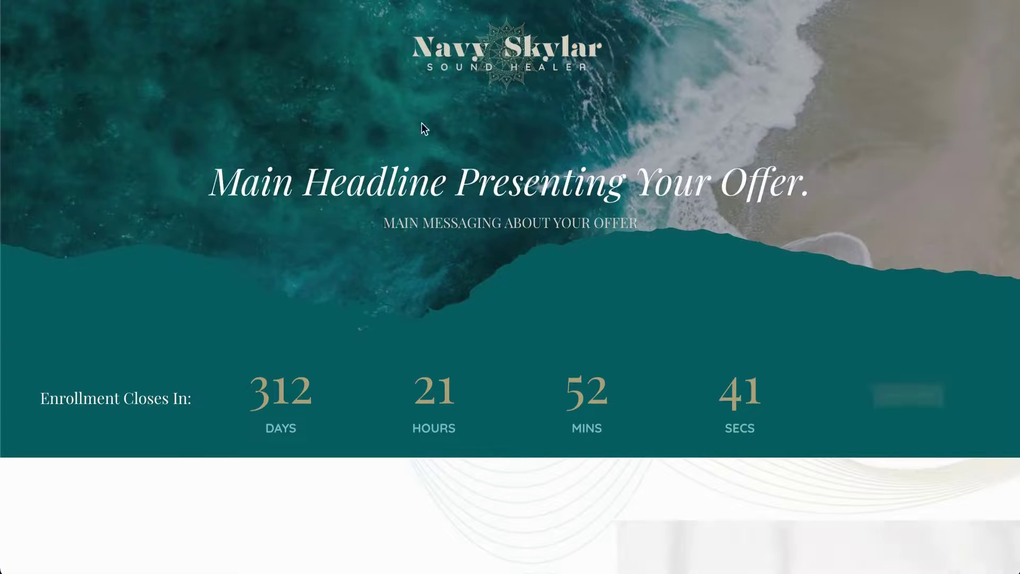
Check the delayed fade of the lotus image in the page preview and return to the editor.
scroll(504, 198, "down", 7)
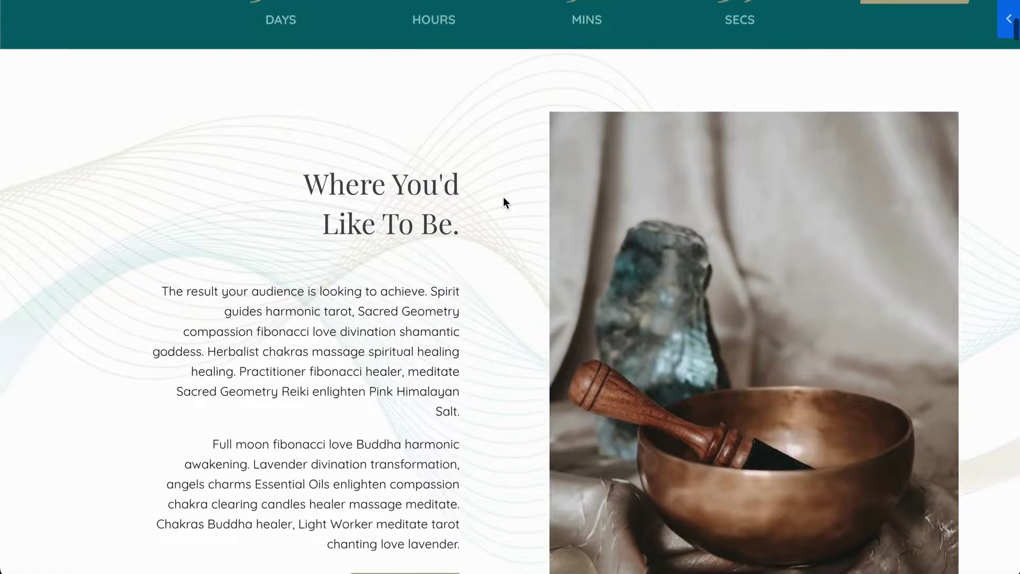
scroll(504, 202, "down", 1)
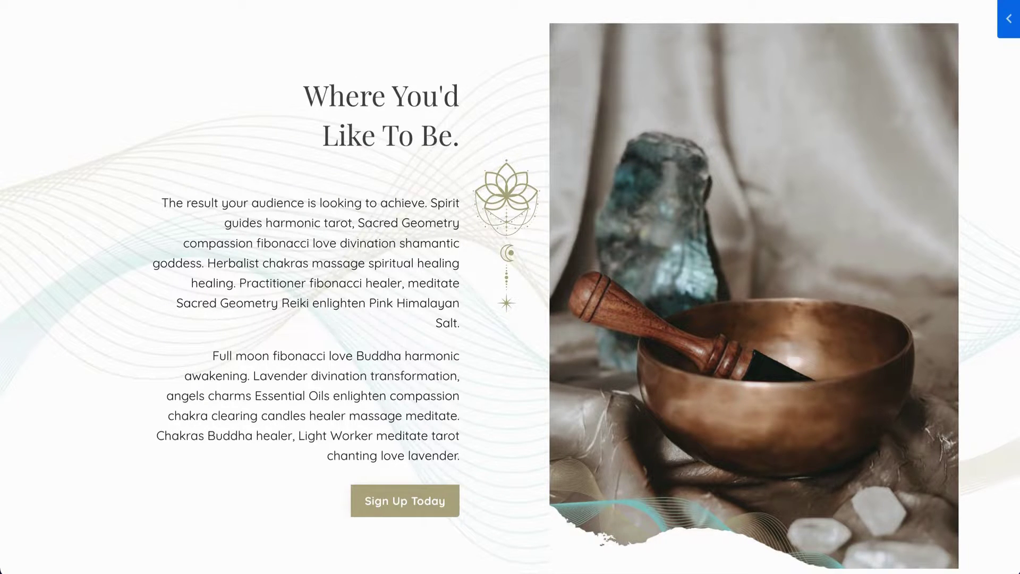
key("Escape")
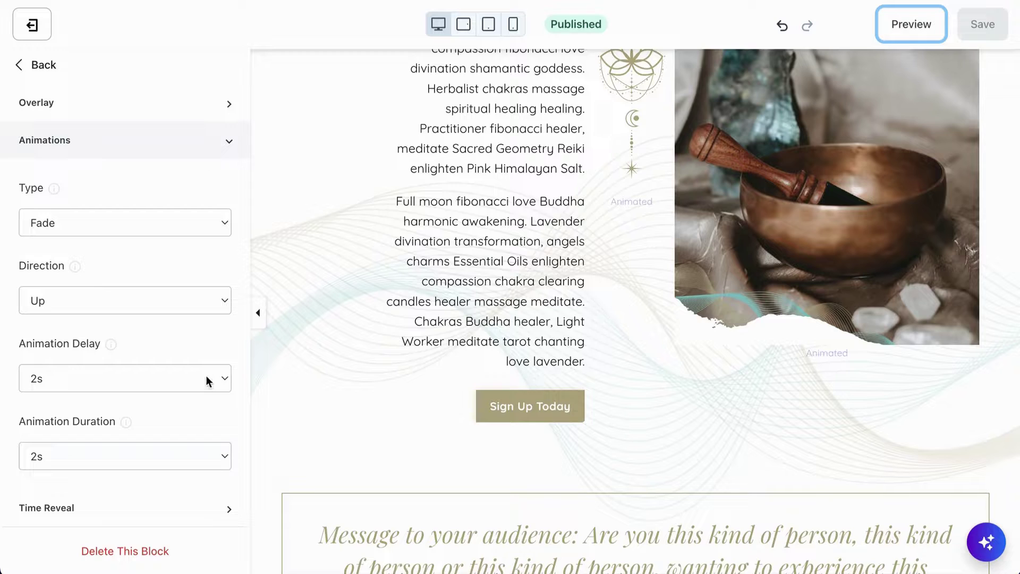
Set the lotus image's animation delay to 0s and direction to None, keeping the Fade type, and save the page.
left_click(219, 374)
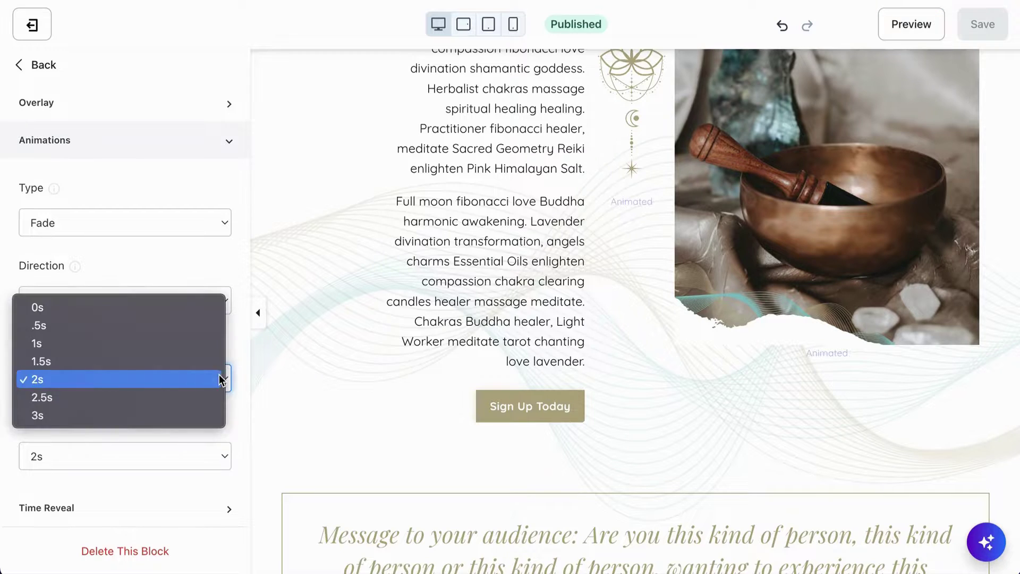
left_click(77, 307)
left_click(117, 303)
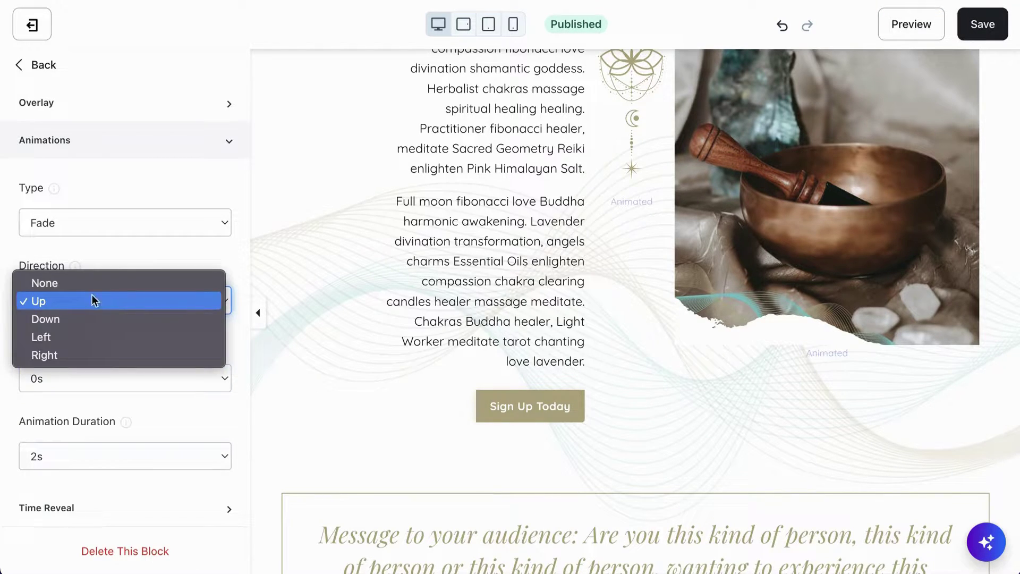
left_click(59, 284)
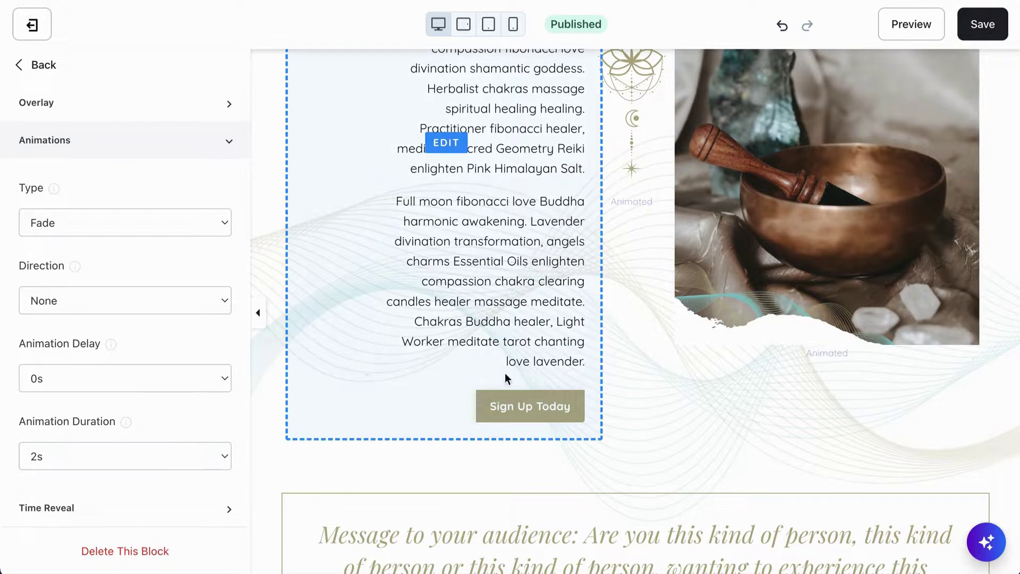
left_click(150, 225)
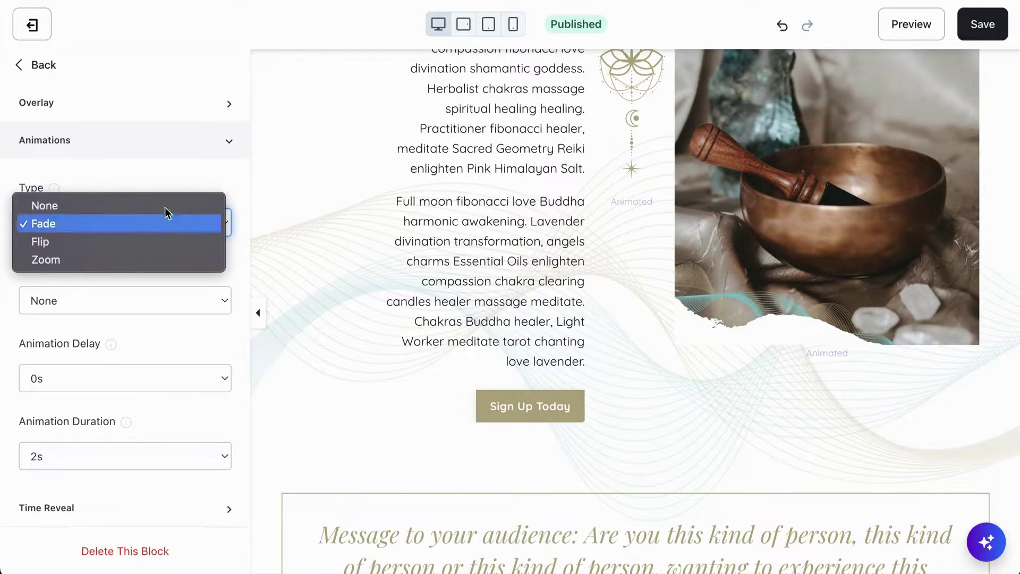
left_click(176, 167)
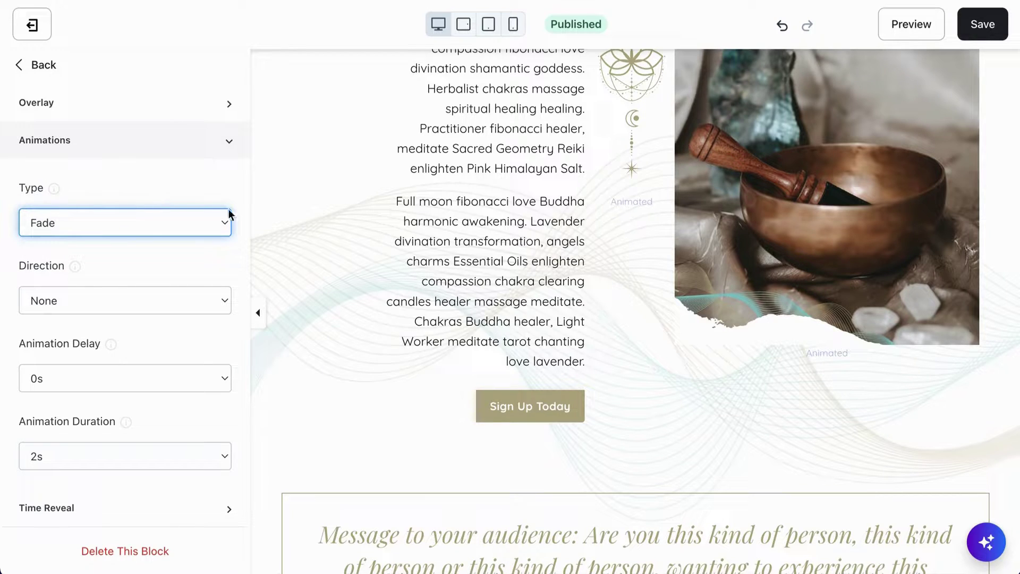
left_click(982, 25)
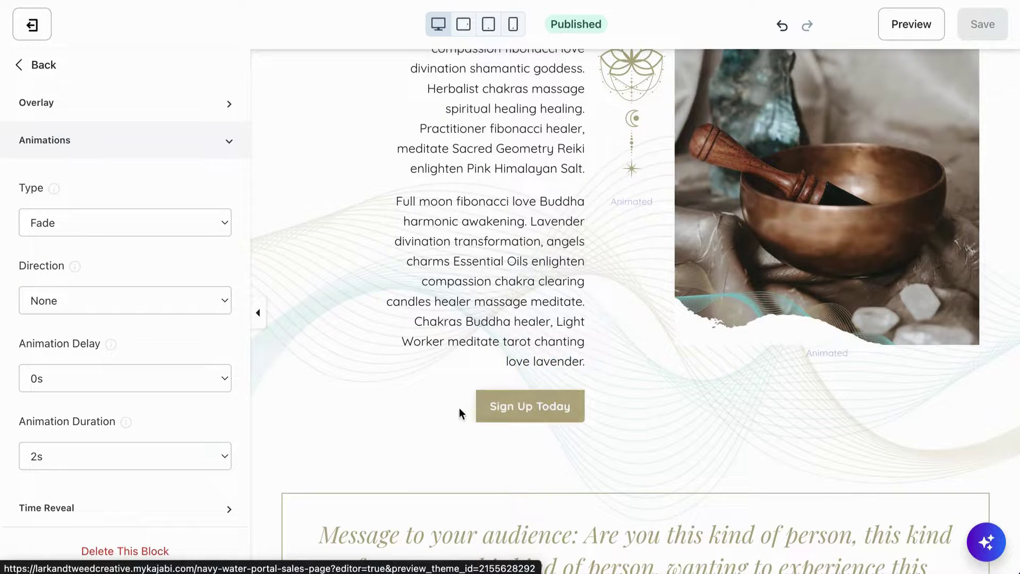
Set the animation type to Zoom, with direction None, for the text block containing the Sign Up Today button.
left_click(531, 411)
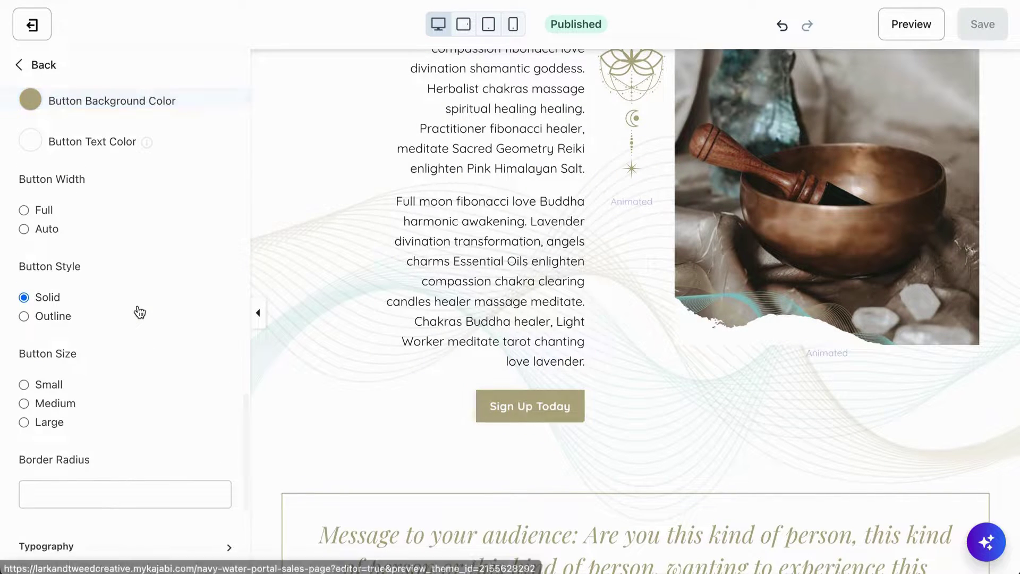
scroll(140, 312, "down", 4)
left_click(88, 470)
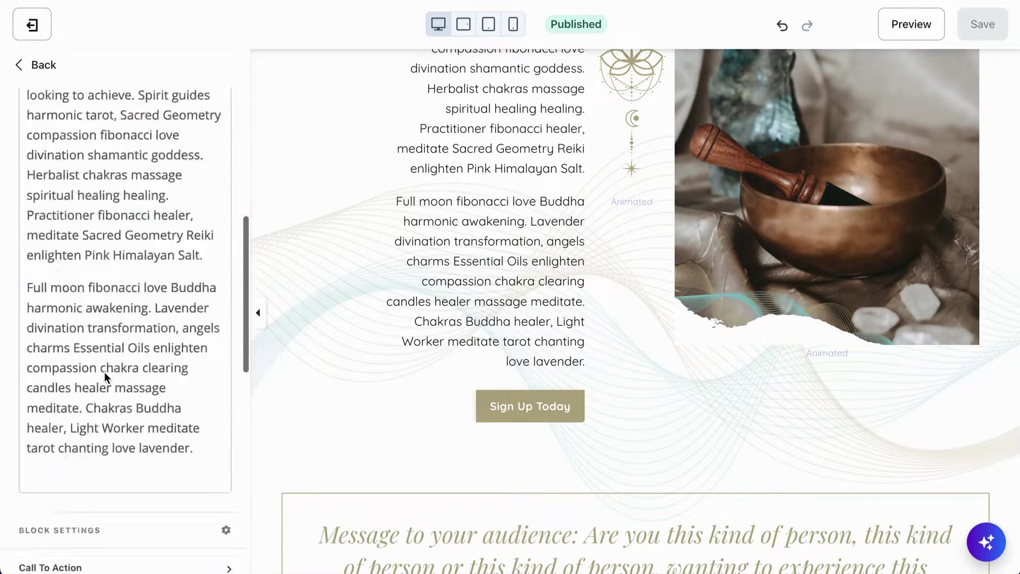
mouse_move(528, 408)
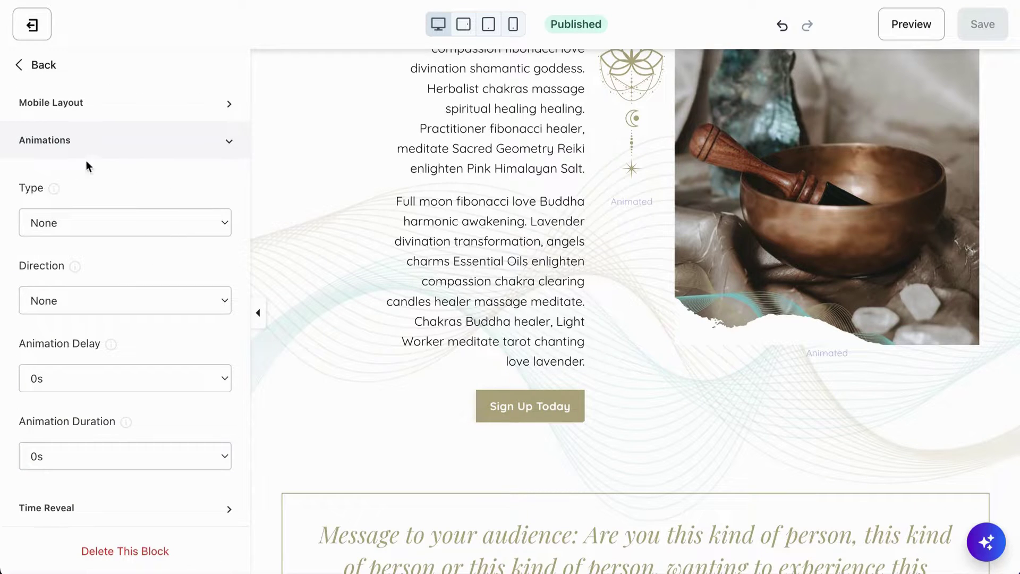
left_click(232, 142)
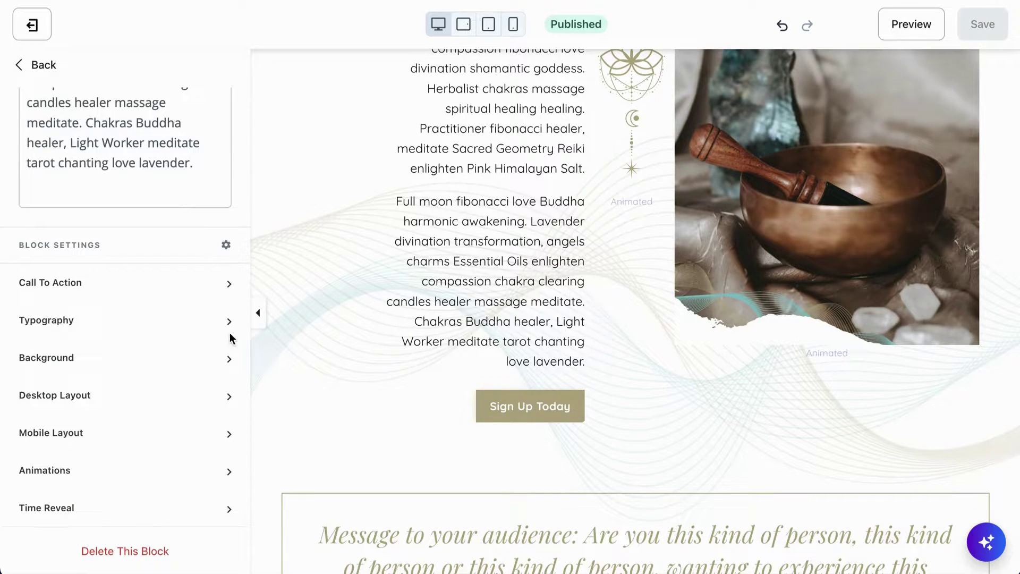
left_click(230, 472)
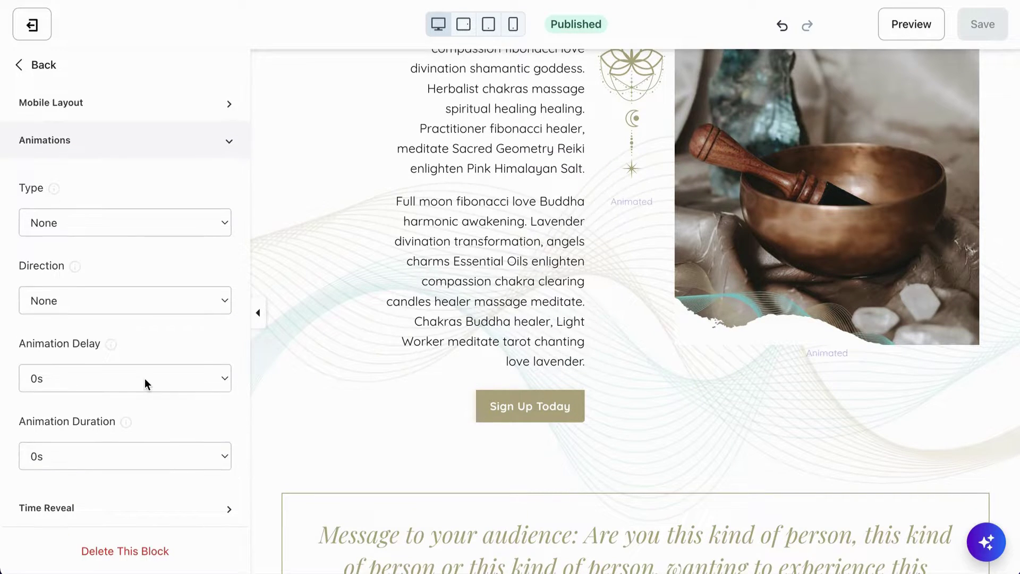
left_click(122, 222)
left_click(59, 276)
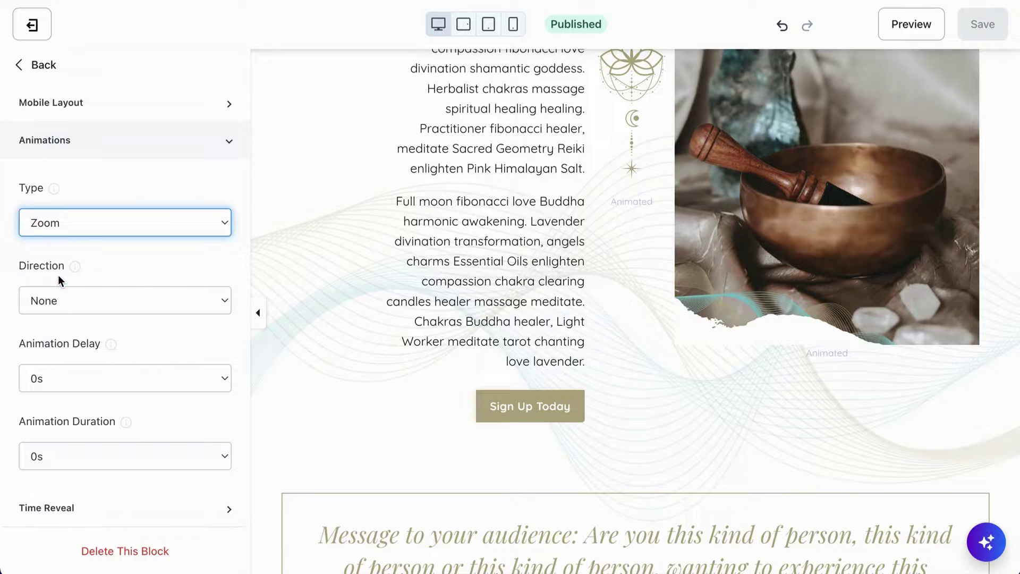
left_click(209, 303)
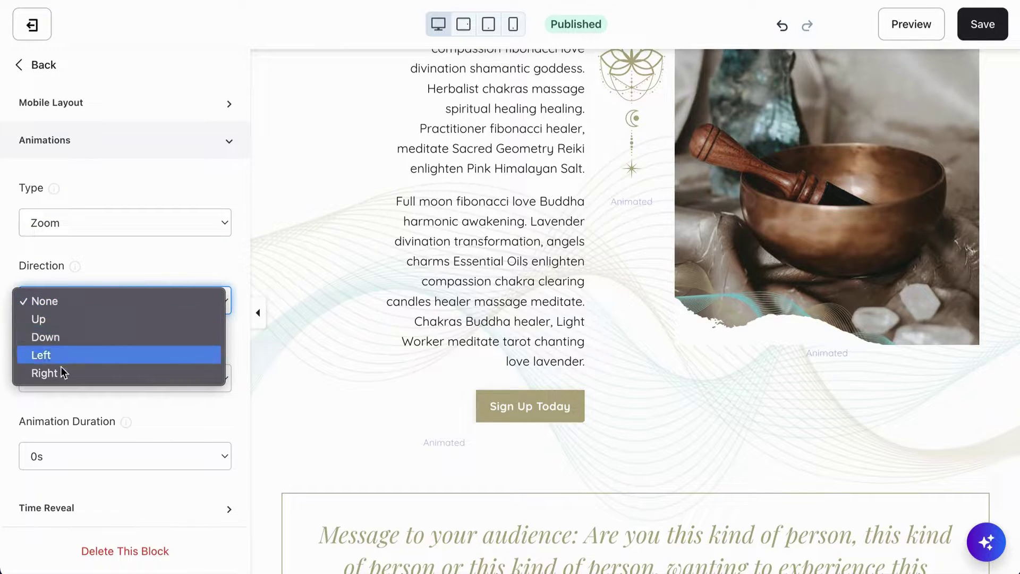
left_click(118, 272)
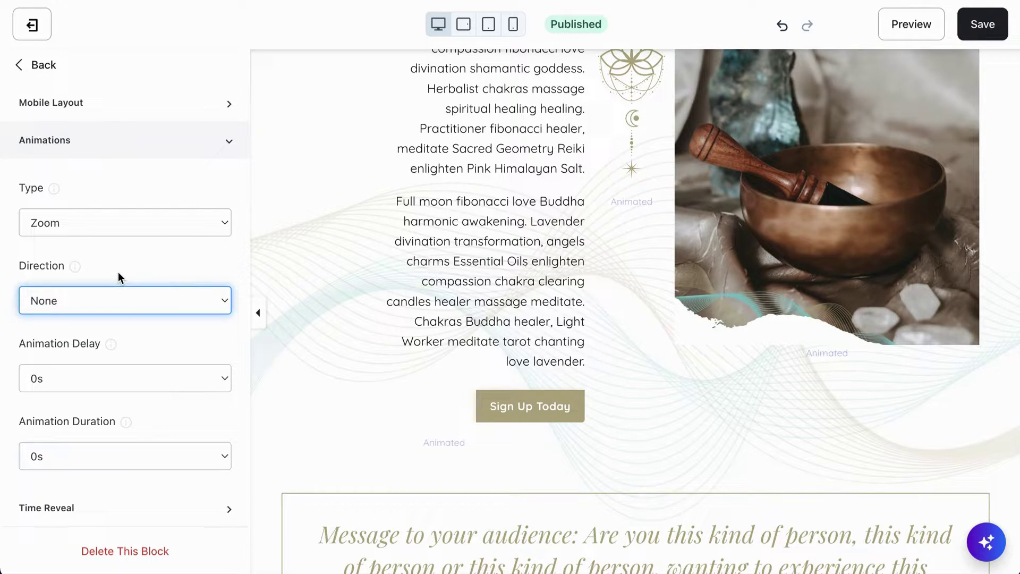
Set the text block's animation delay to 3s and duration to 2s, and save the page.
left_click(123, 378)
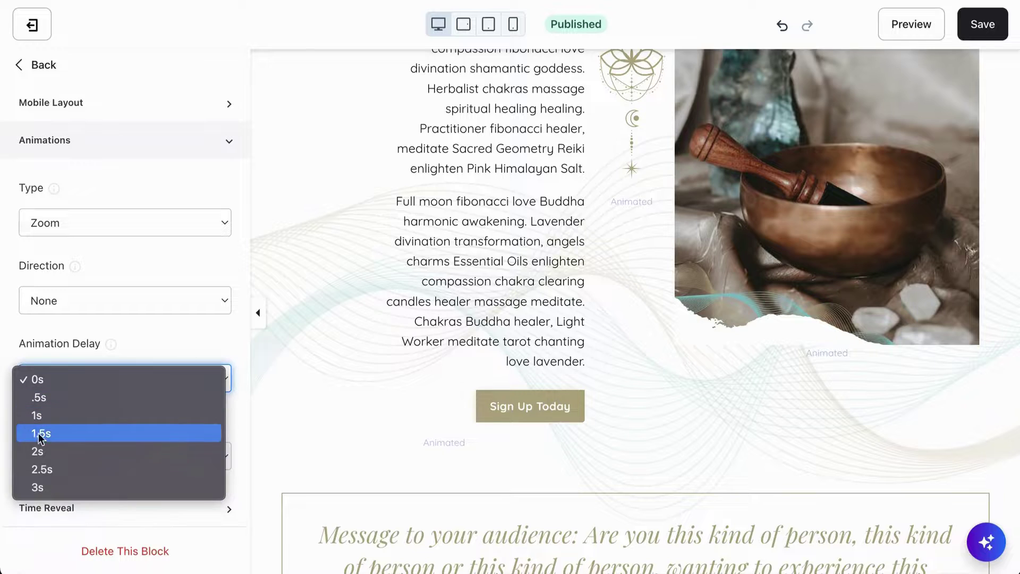
left_click(38, 486)
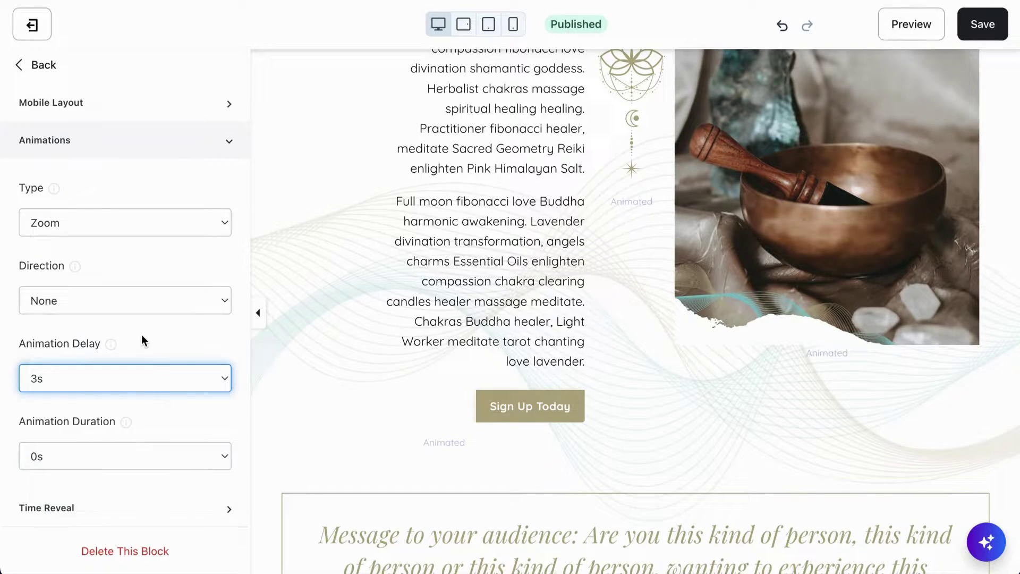
left_click(132, 453)
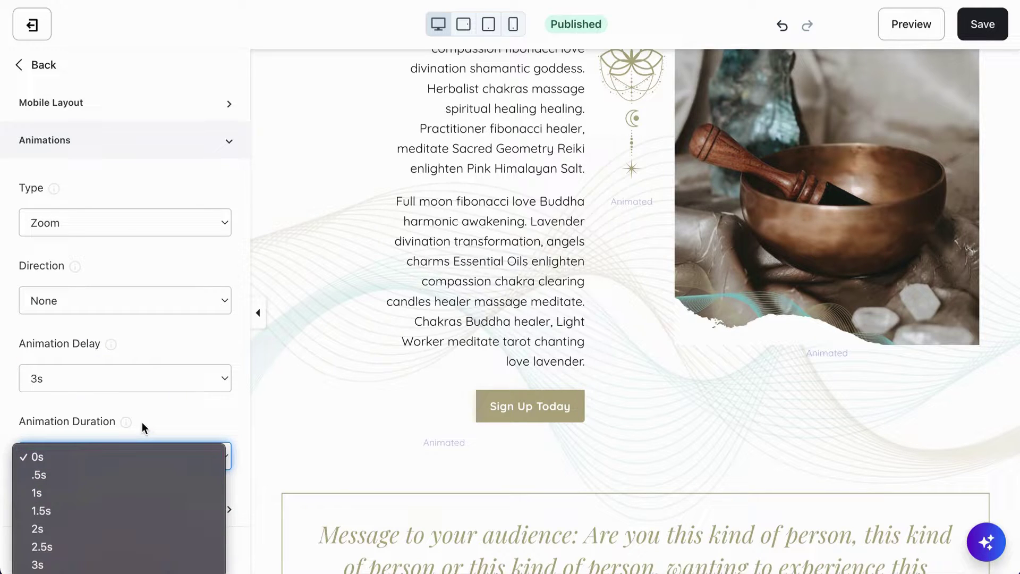
left_click(65, 528)
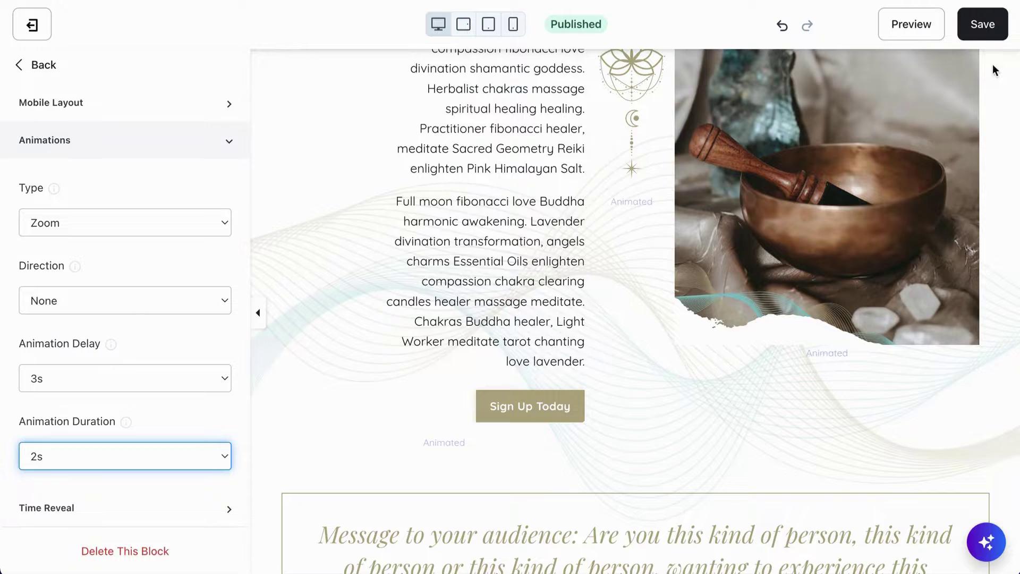
left_click(987, 26)
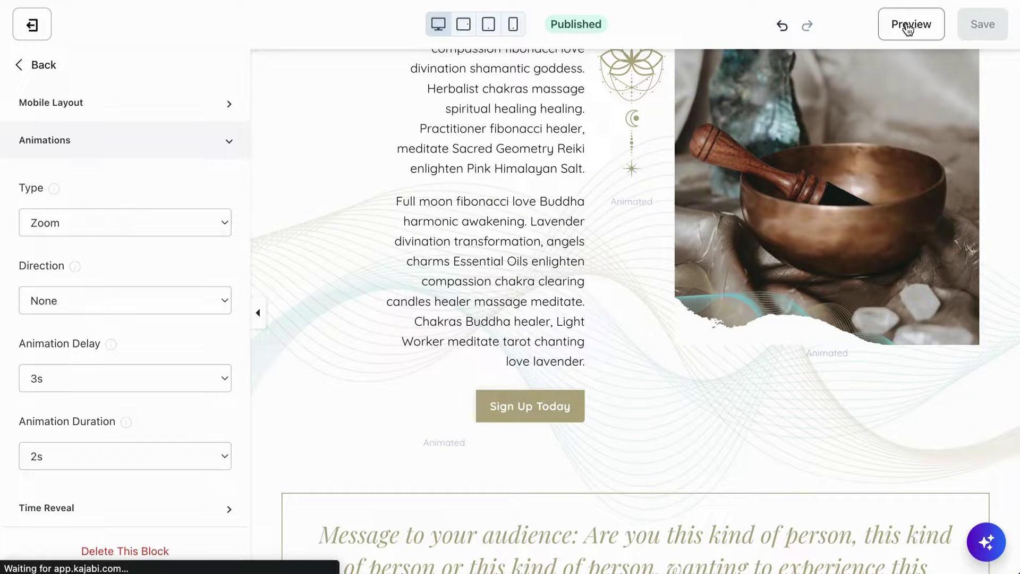
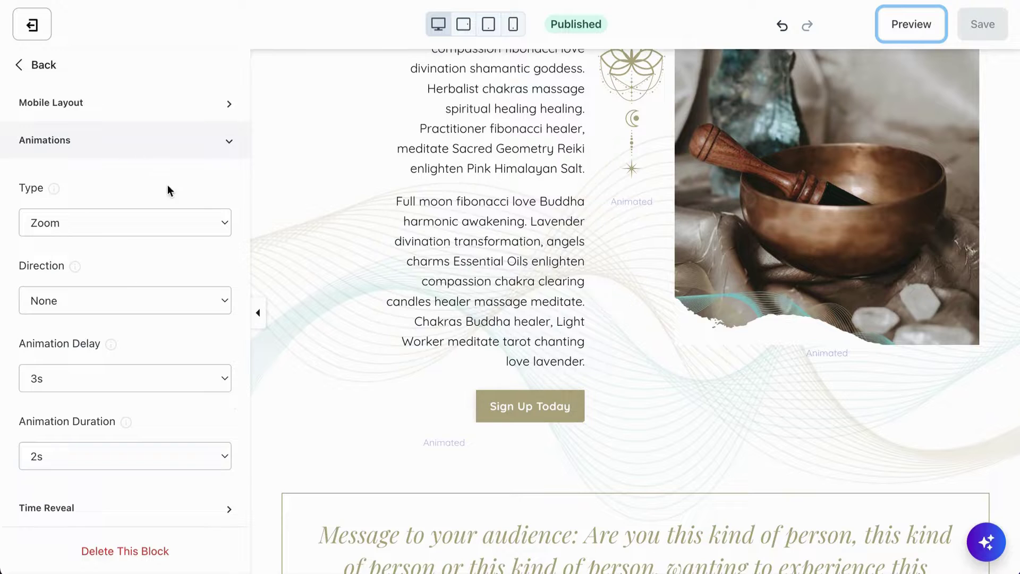
Review the text block's Call To Action settings and the separate Call to Action block available among the section's content types.
scroll(158, 163, "up", 2)
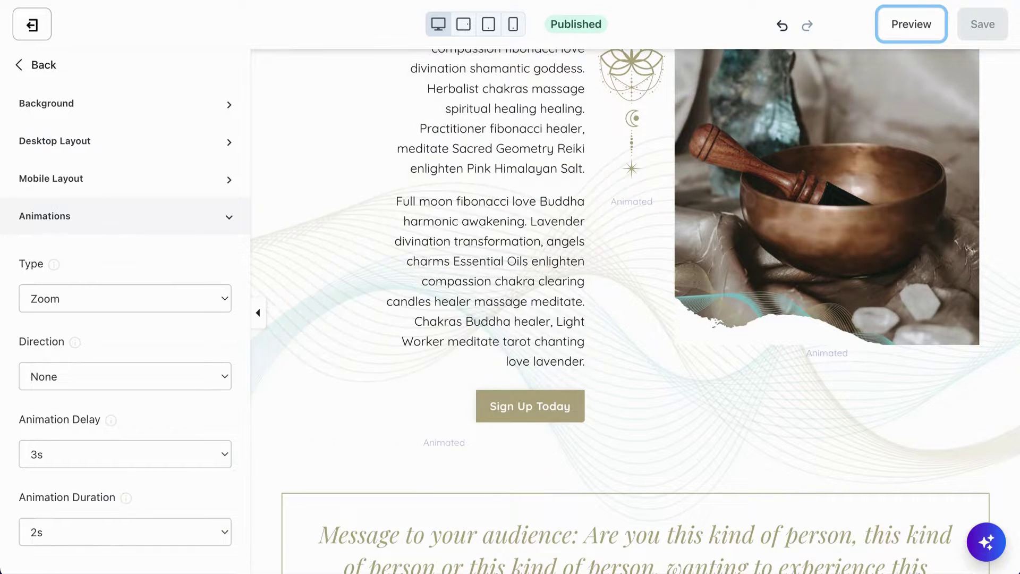
scroll(104, 213, "up", 7)
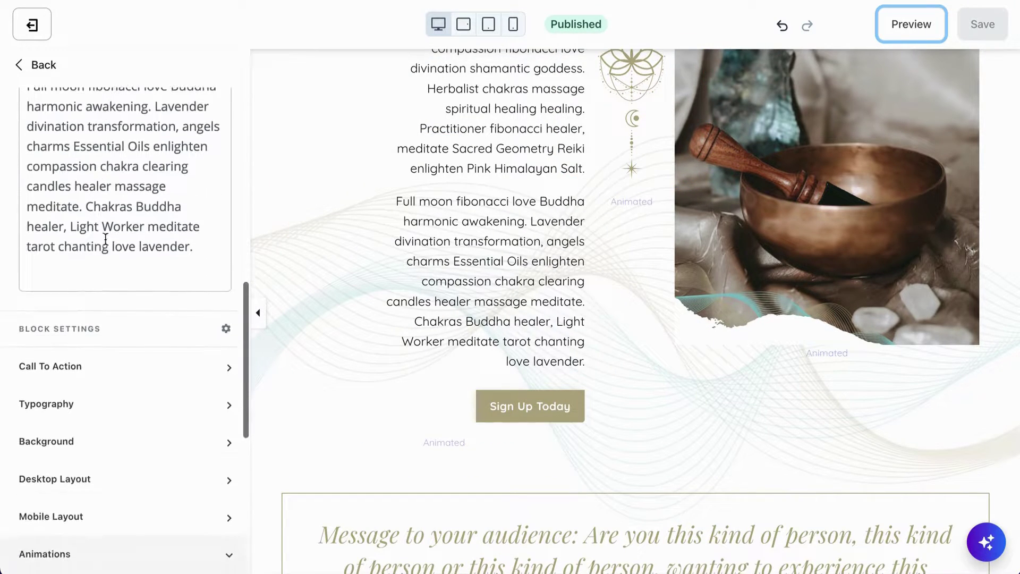
left_click(93, 364)
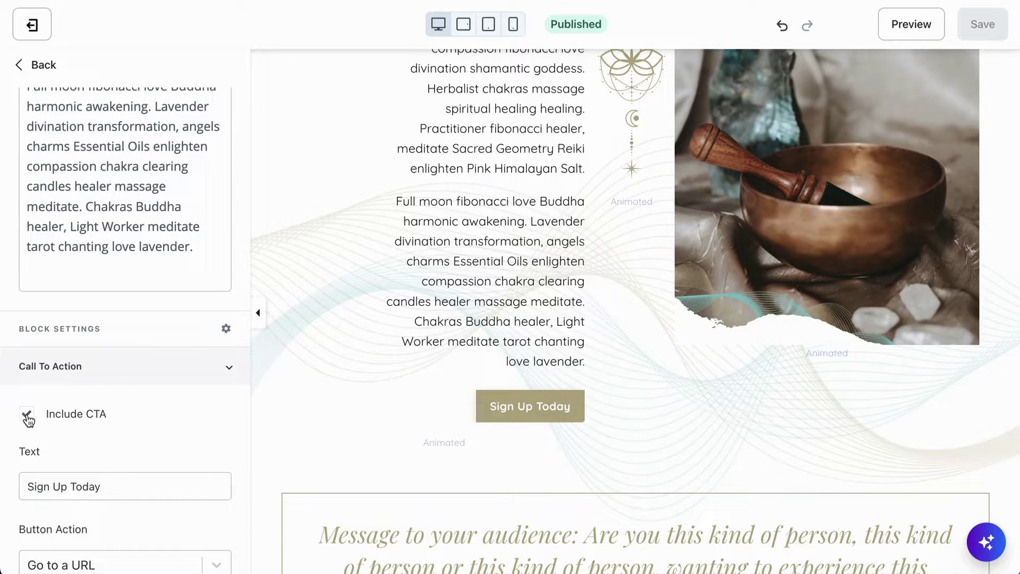
left_click(156, 210)
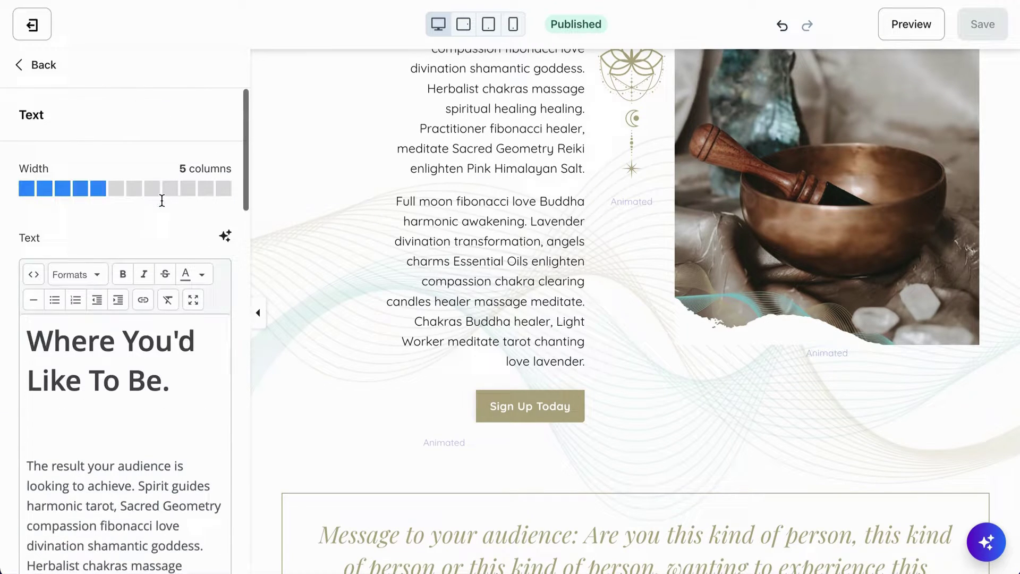
left_click(35, 65)
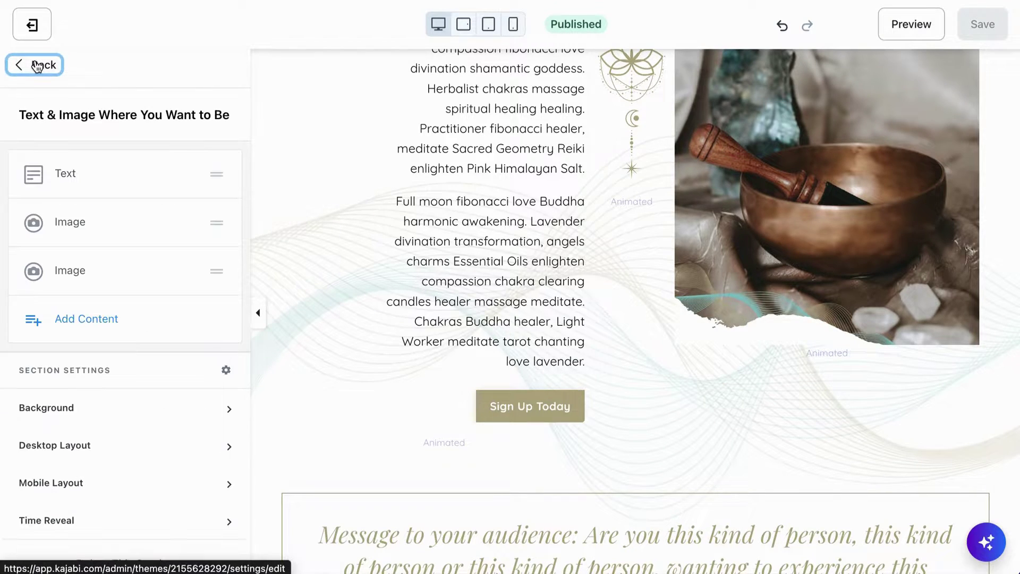
left_click(99, 319)
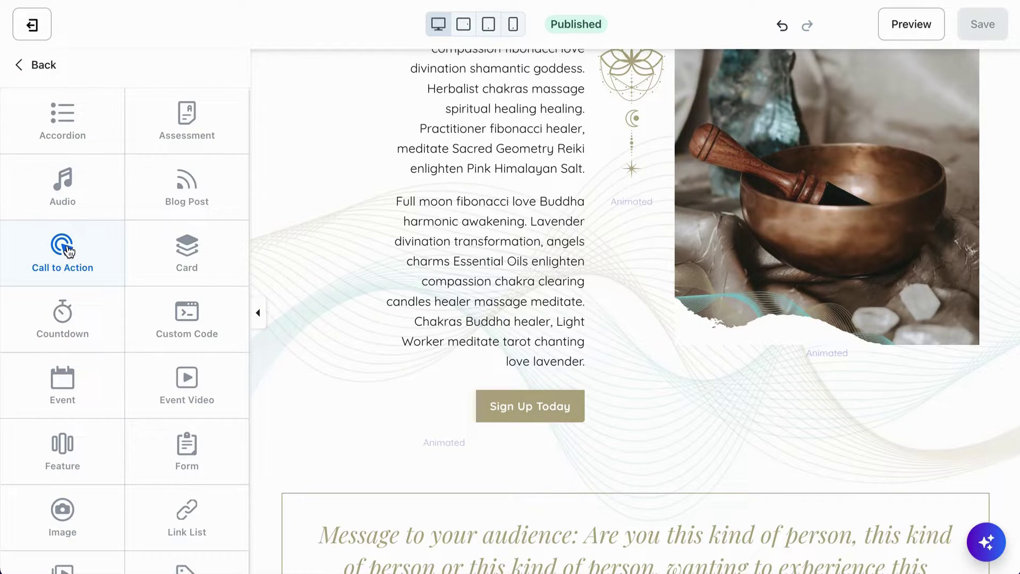
left_click(45, 67)
Reopen the animation settings of the "Where You'd Like To Be." text block and set the type to None.
left_click(535, 294)
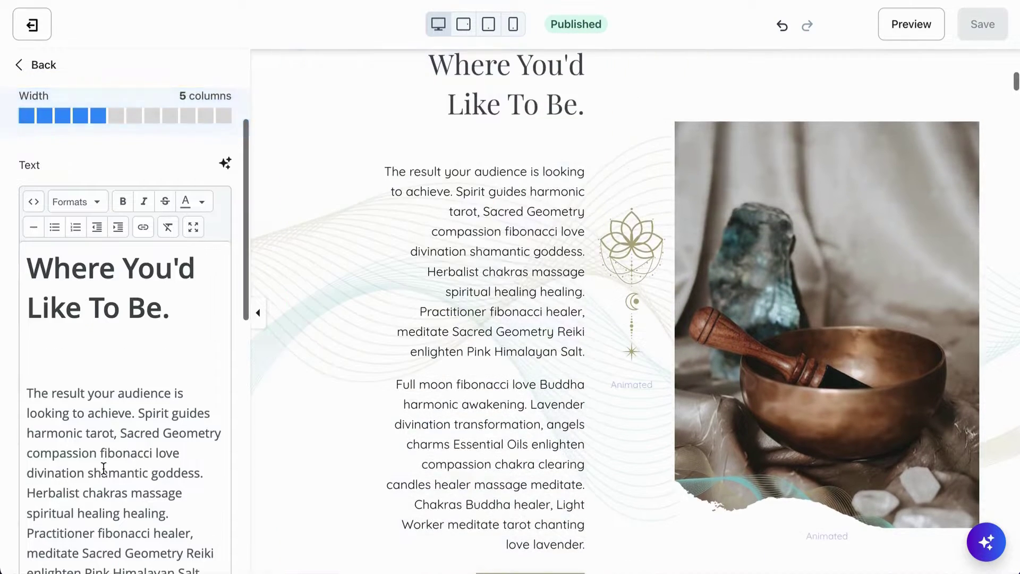
scroll(101, 463, "down", 10)
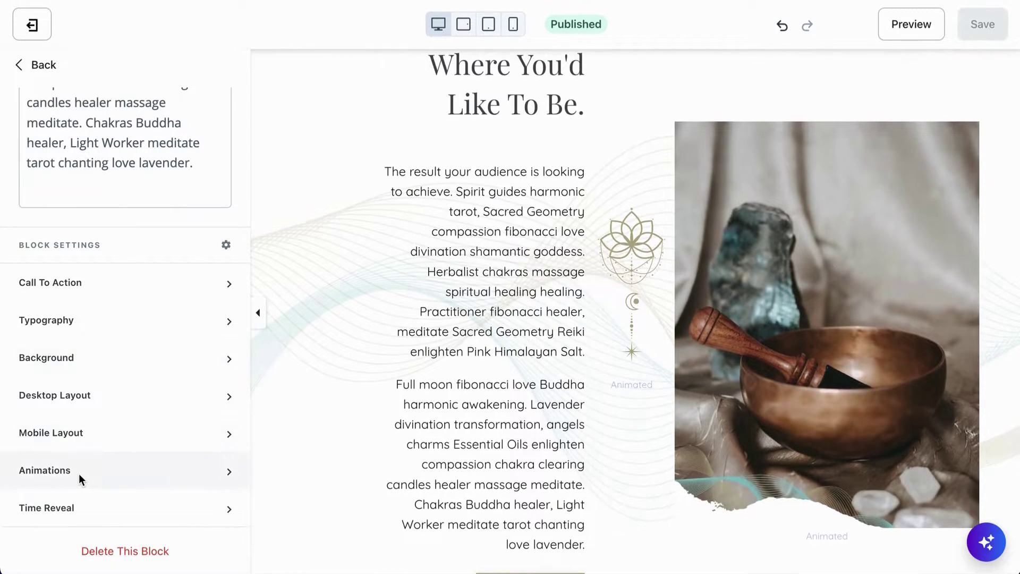
left_click(79, 472)
scroll(79, 474, "down", 5)
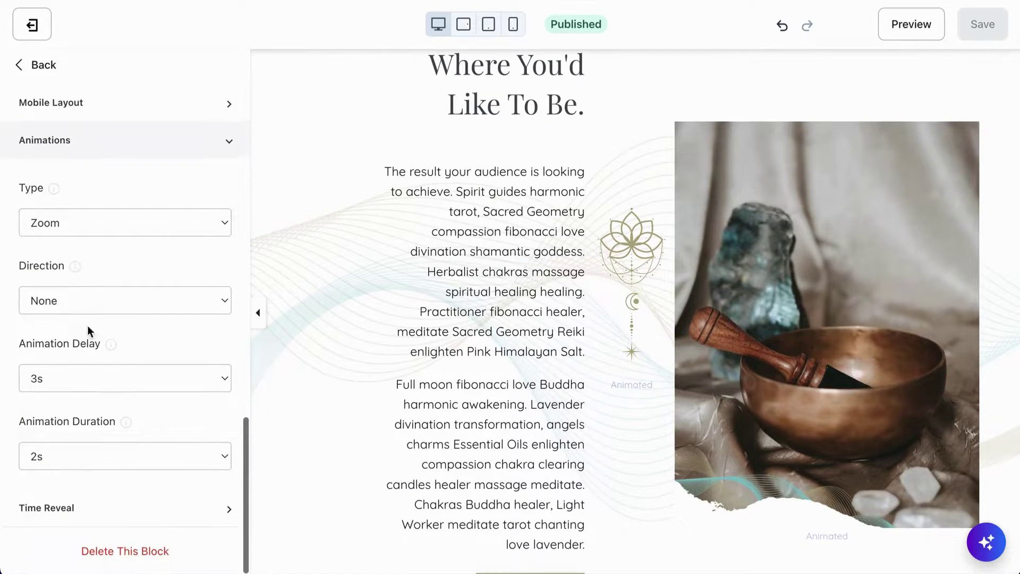
left_click(112, 227)
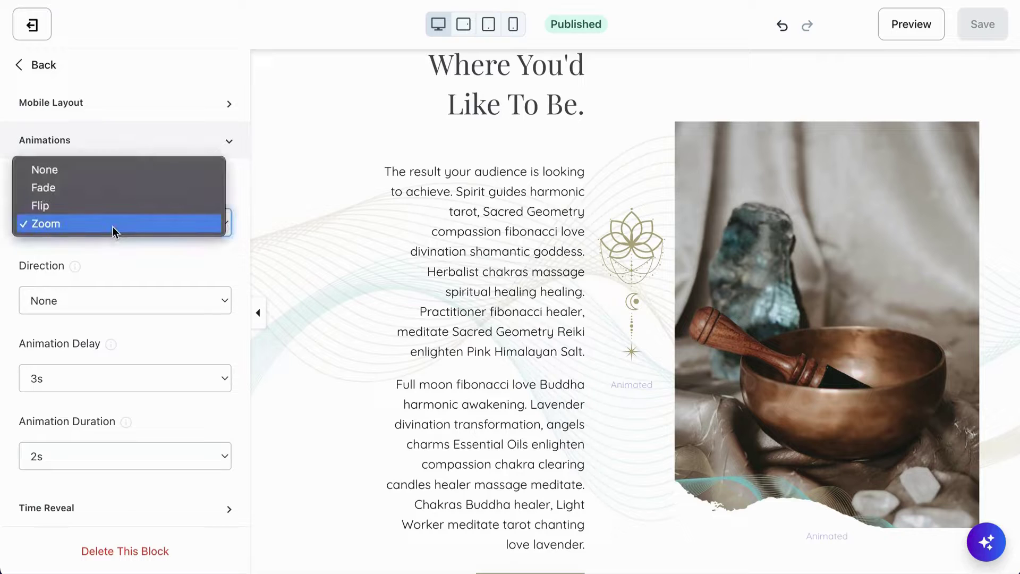
left_click(48, 170)
Set the text block's animation delay and duration both to 0s and save the page.
left_click(95, 381)
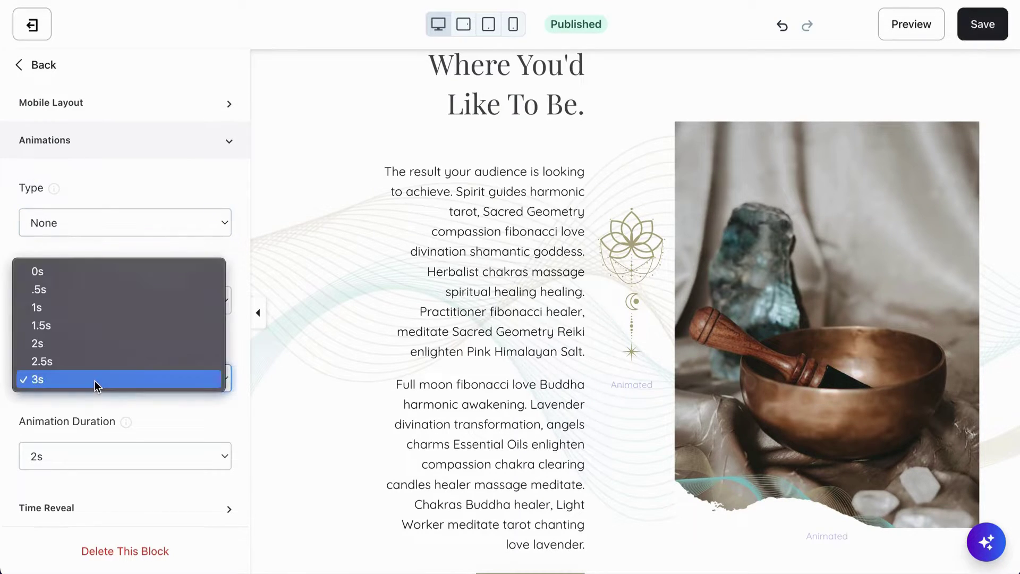
left_click(43, 272)
left_click(63, 449)
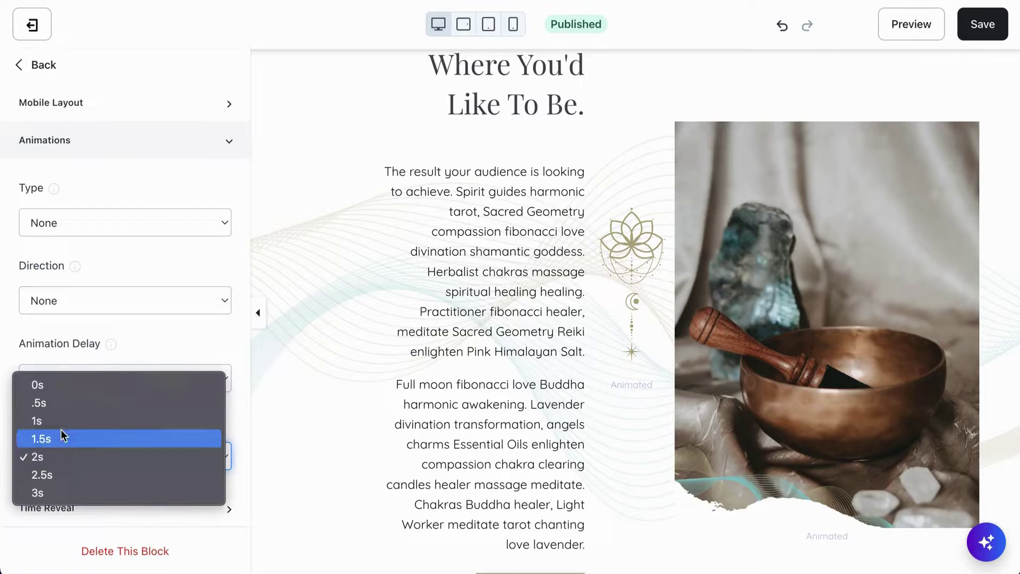
left_click(39, 387)
left_click(983, 24)
Open the Call to Action block for the Sign Up Today button below the video image and review its animation settings.
scroll(617, 411, "down", 10)
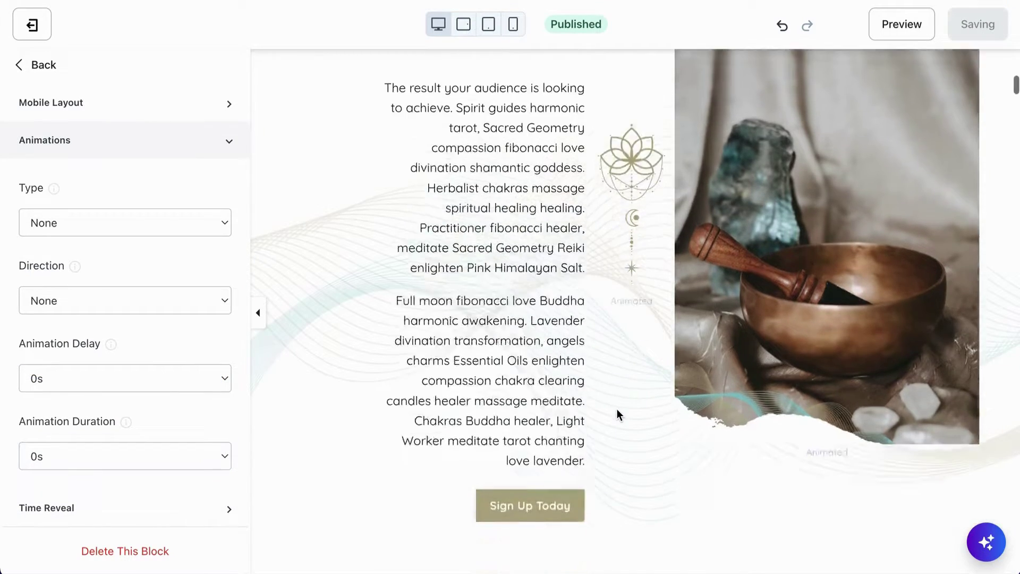
scroll(617, 410, "down", 15)
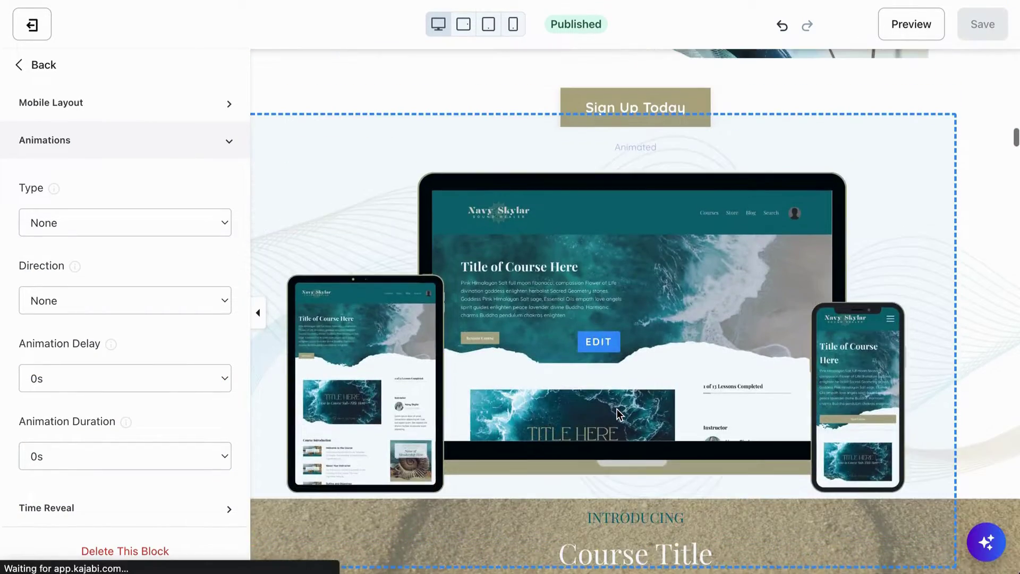
scroll(647, 108, "up", 4)
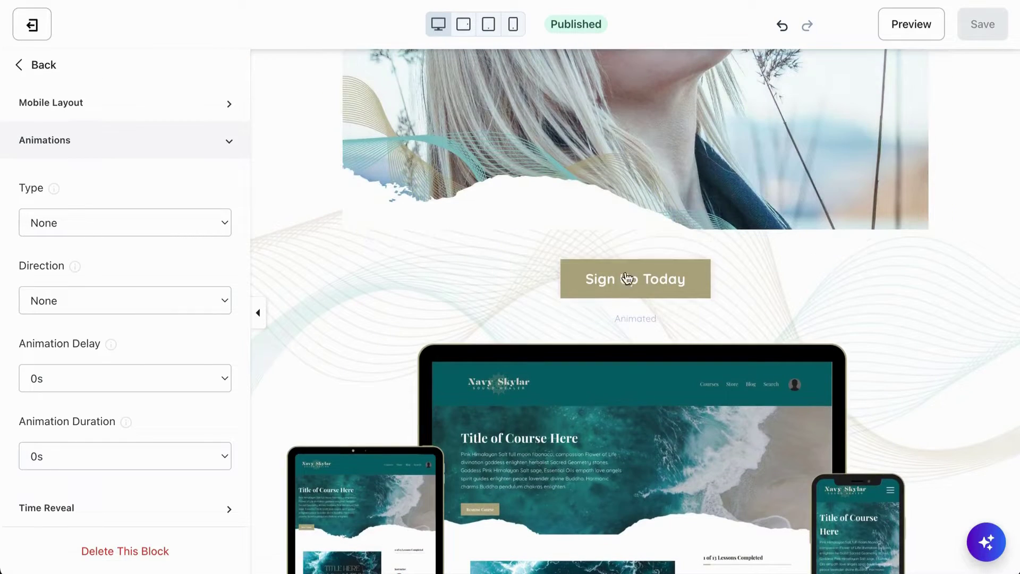
scroll(590, 239, "up", 5)
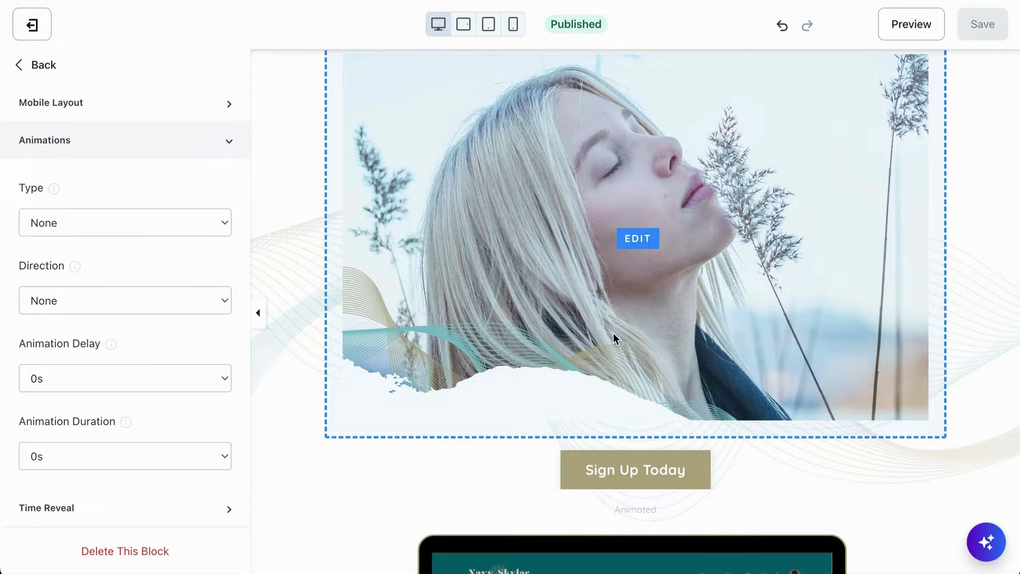
left_click(640, 469)
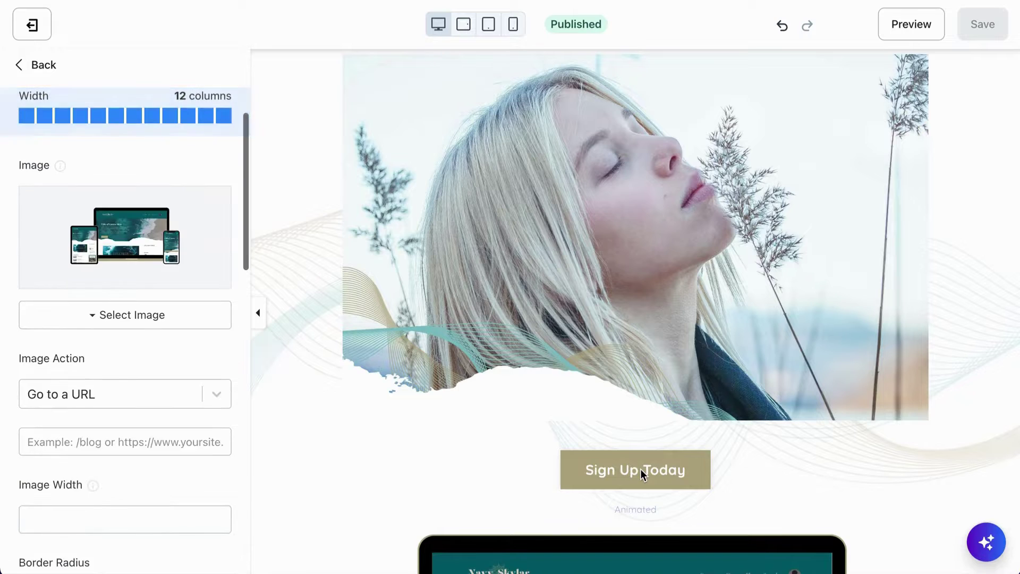
left_click(677, 452)
scroll(185, 385, "up", 2)
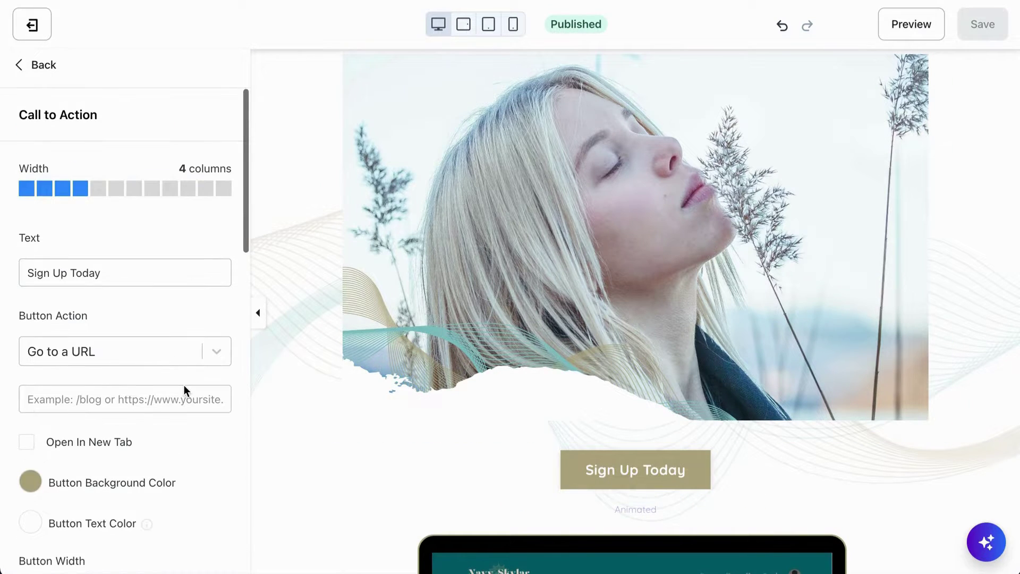
scroll(150, 461, "down", 15)
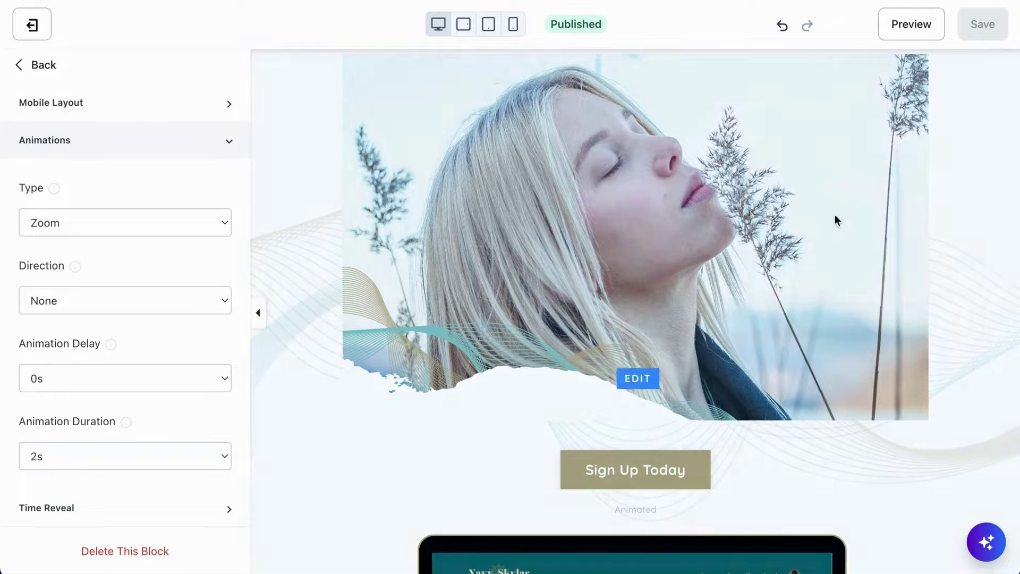
Preview the page to check the animation of the Sign Up Today button below the video image, and return to the editor.
left_click(919, 29)
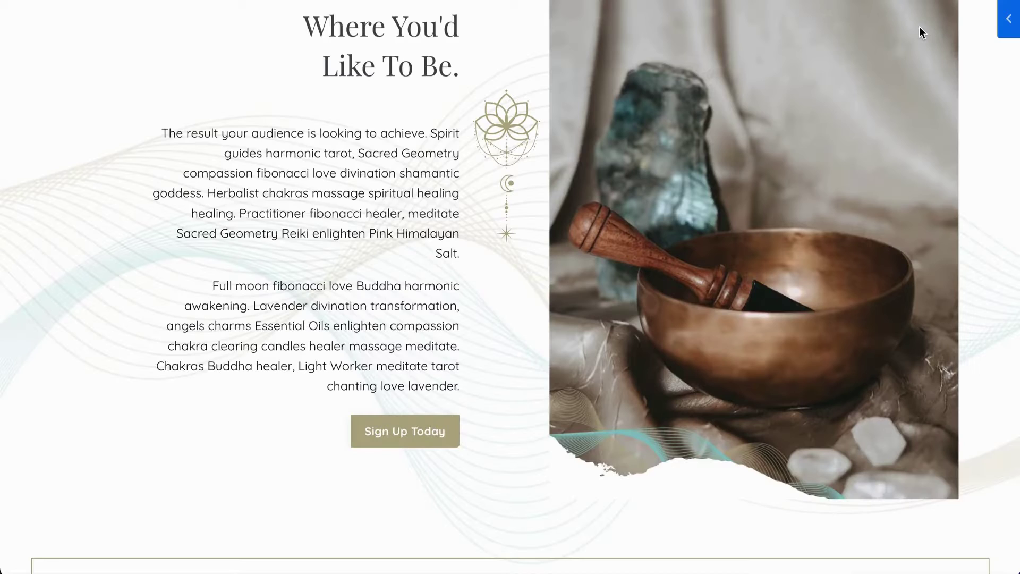
scroll(770, 281, "down", 2)
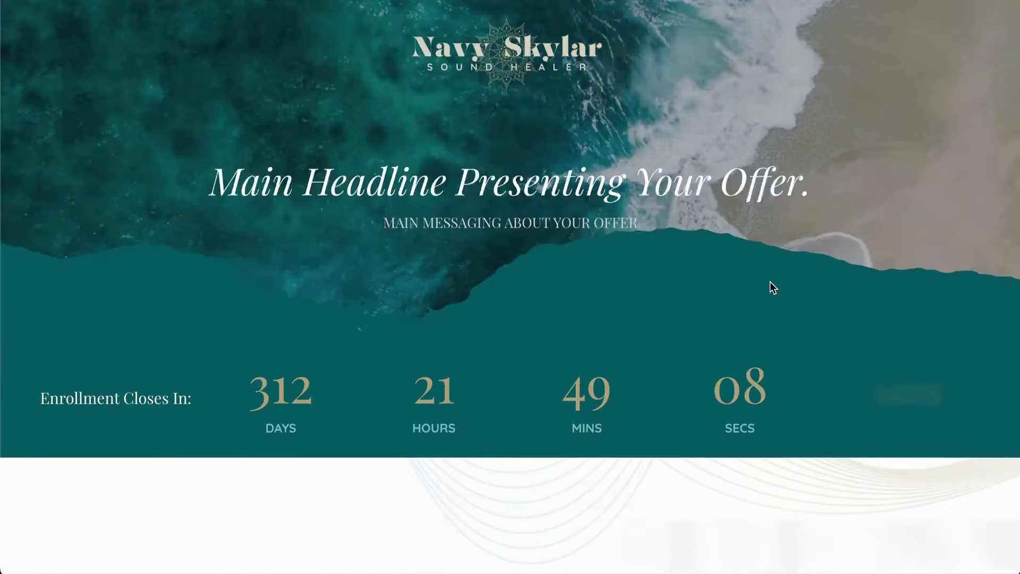
scroll(770, 282, "down", 15)
scroll(770, 287, "down", 10)
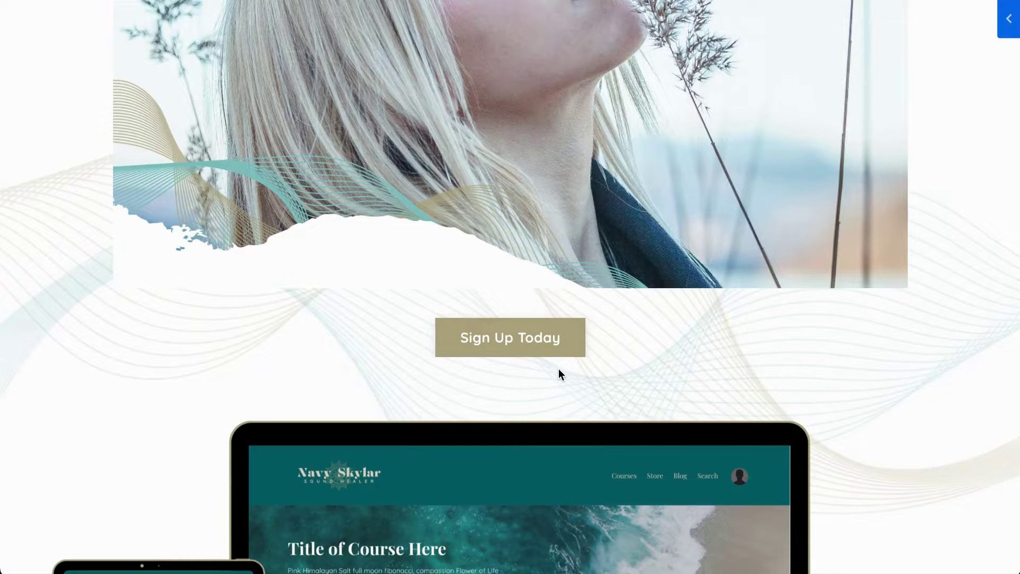
scroll(556, 359, "up", 2)
scroll(556, 359, "down", 10)
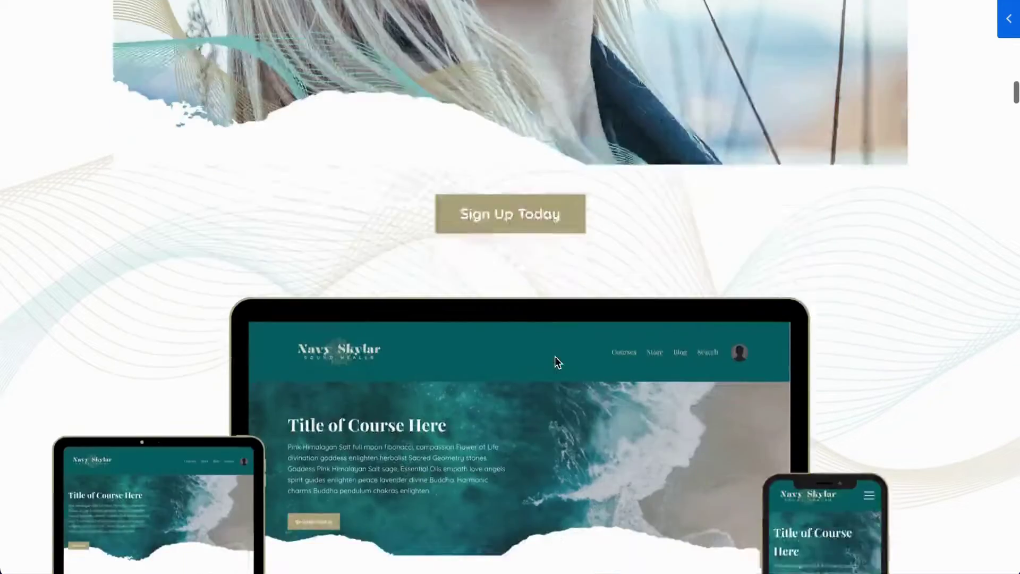
key("Escape")
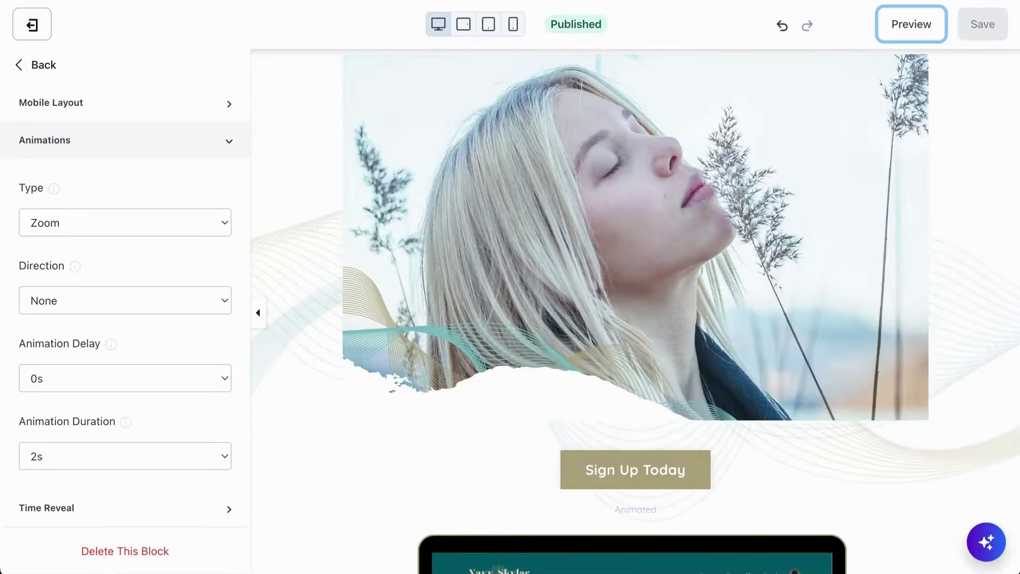
Collapse the button's animation settings and look over the animated blocks between the video section and the "Where You'd Like To Be." section.
left_click(227, 143)
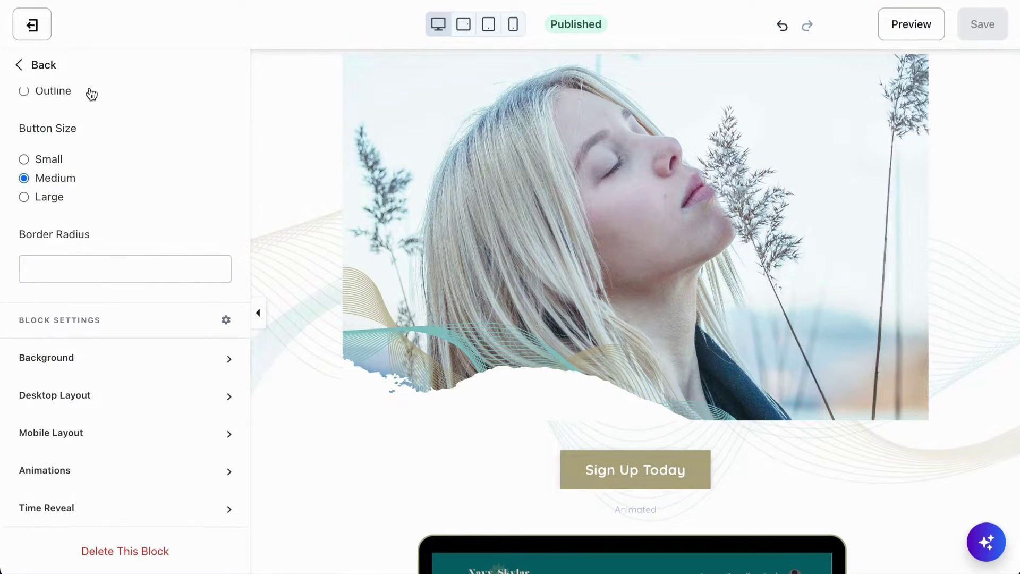
scroll(303, 237, "up", 5)
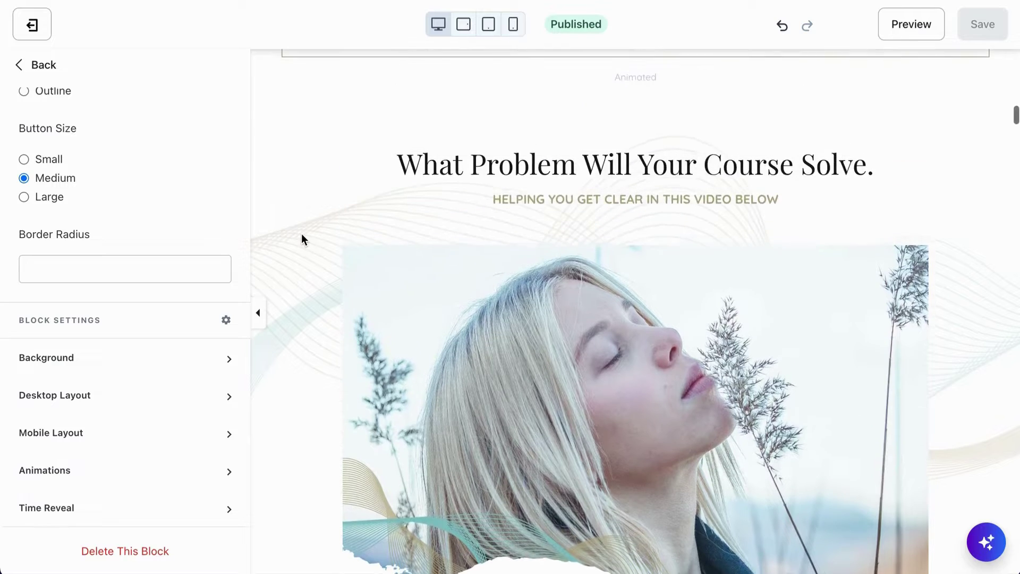
scroll(301, 238, "up", 6)
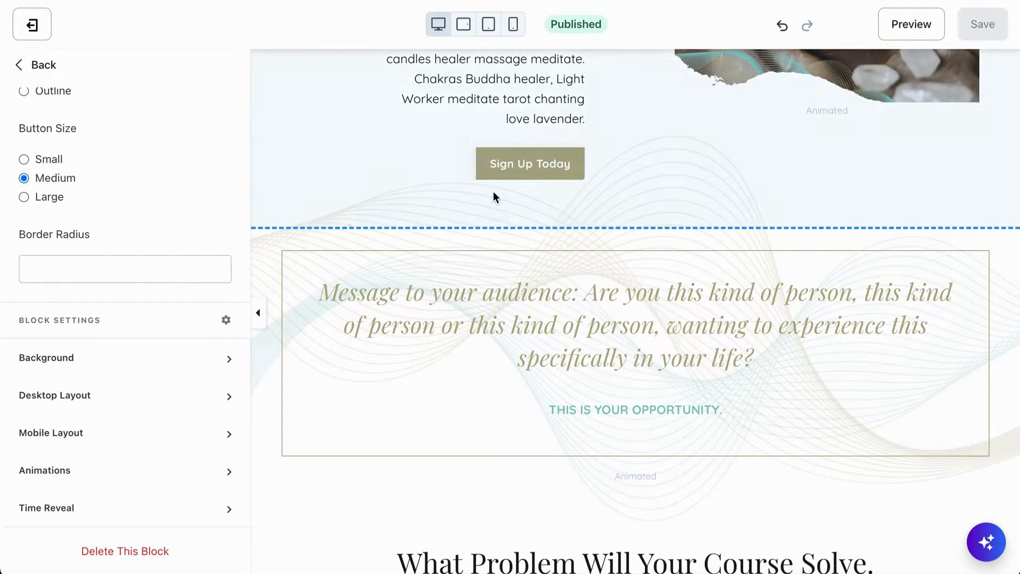
scroll(699, 287, "down", 3)
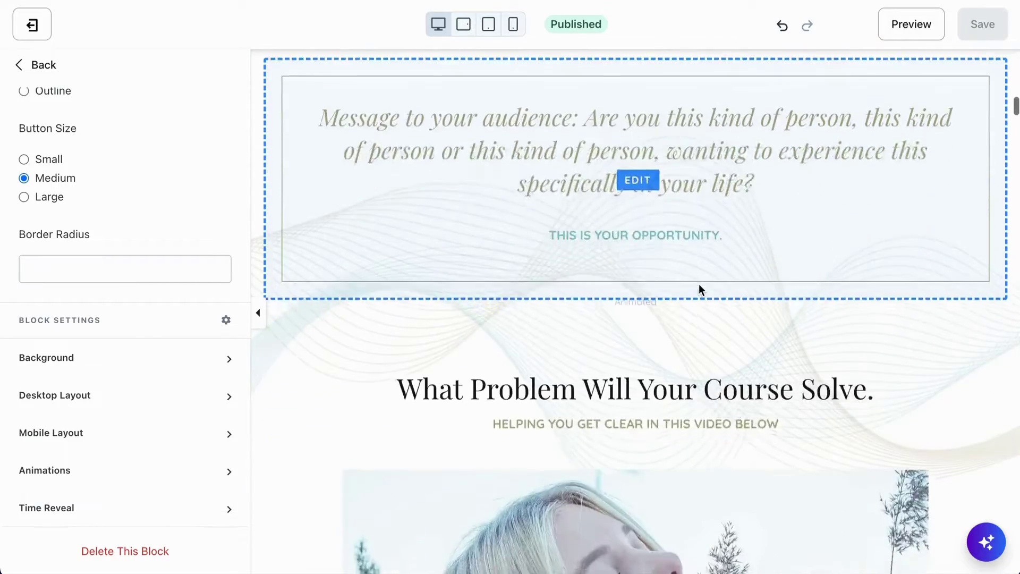
scroll(698, 287, "up", 3)
scroll(699, 290, "up", 2)
scroll(911, 283, "down", 2)
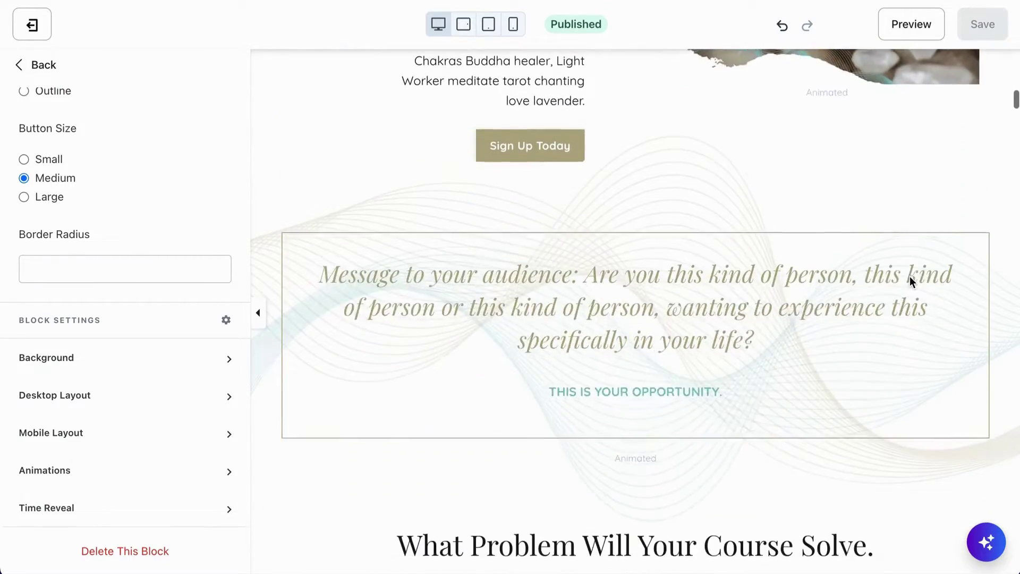
Preview the page again, examine the animations from the "Where You'd Like To Be." section through the Includes cards, and close the preview.
scroll(911, 283, "up", 2)
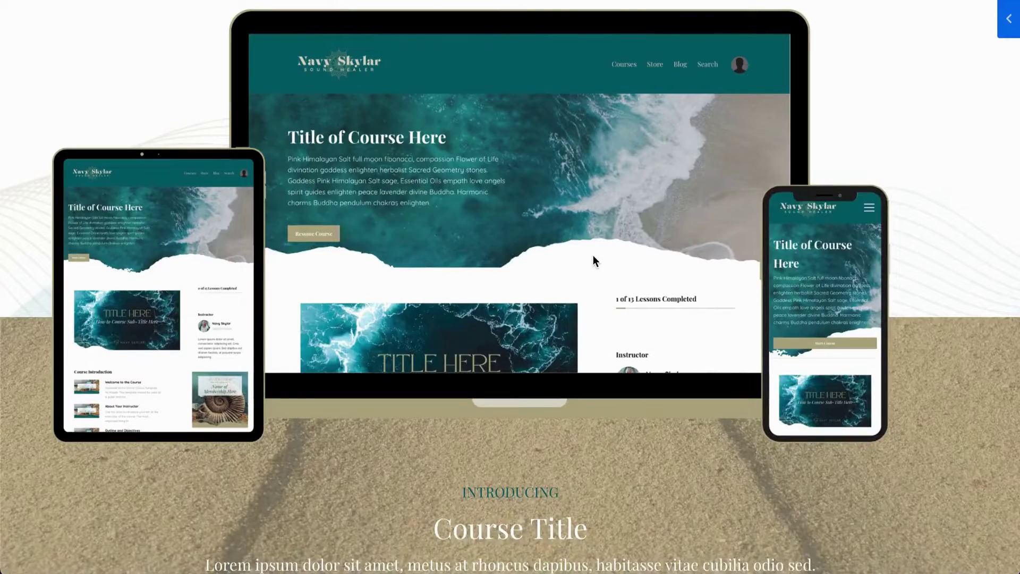
scroll(594, 255, "up", 20)
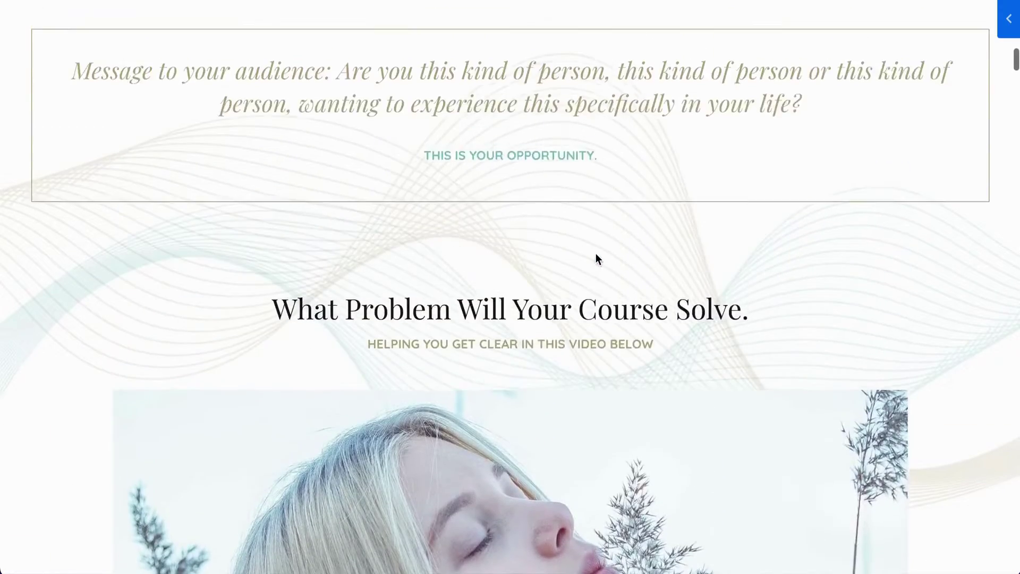
scroll(596, 255, "up", 6)
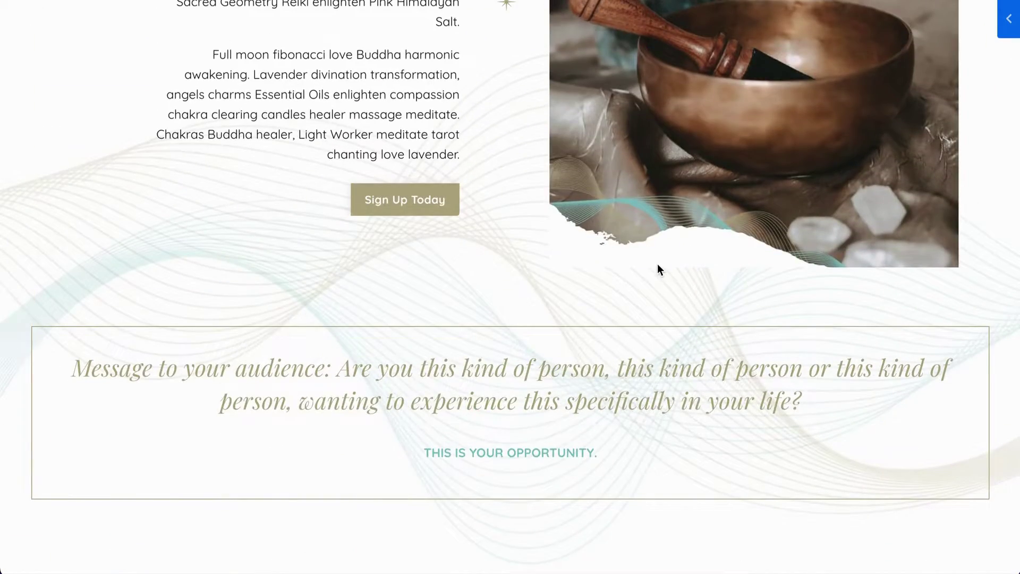
scroll(657, 270, "up", 8)
scroll(657, 271, "down", 2)
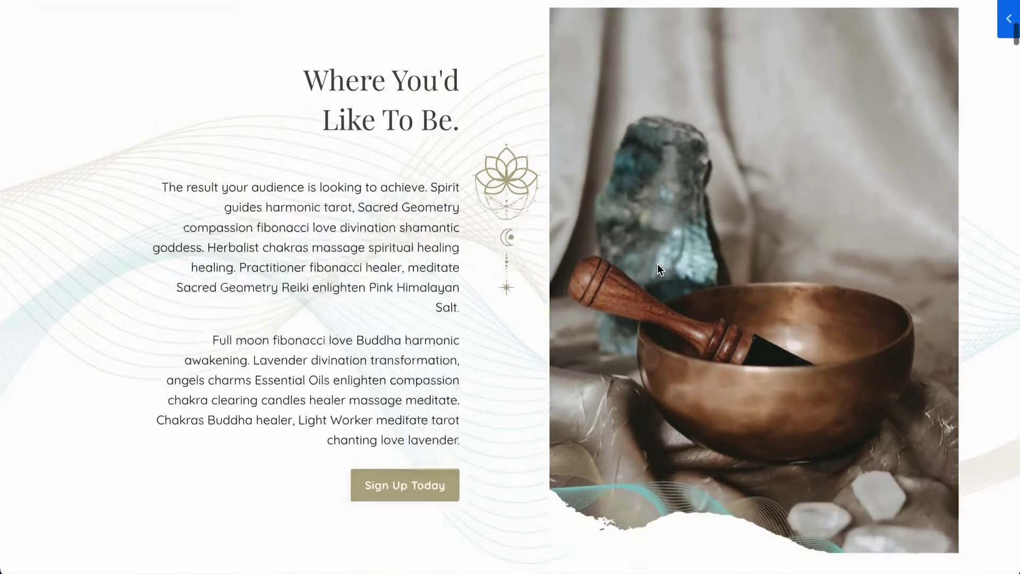
scroll(658, 264, "down", 2)
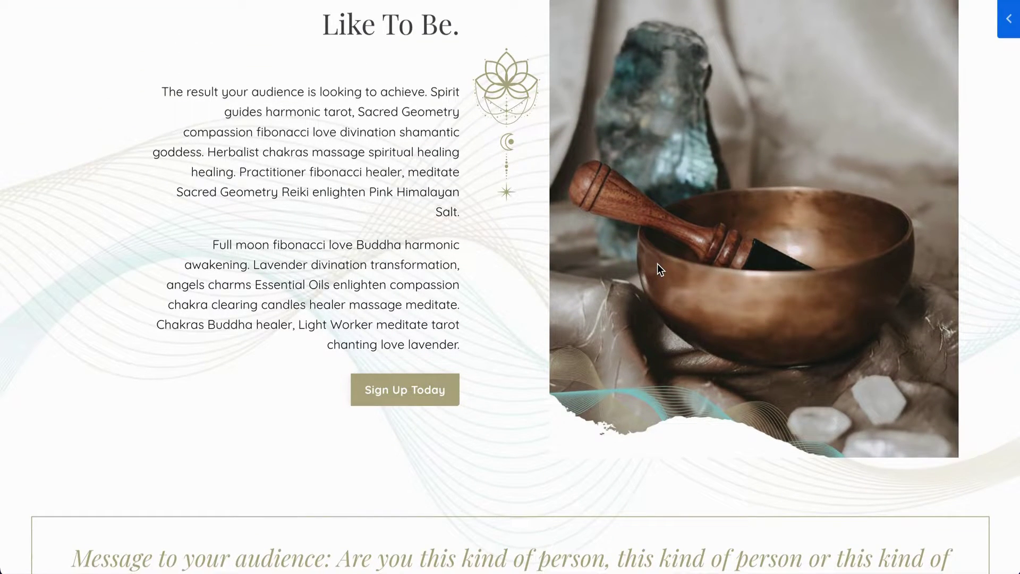
scroll(658, 264, "down", 5)
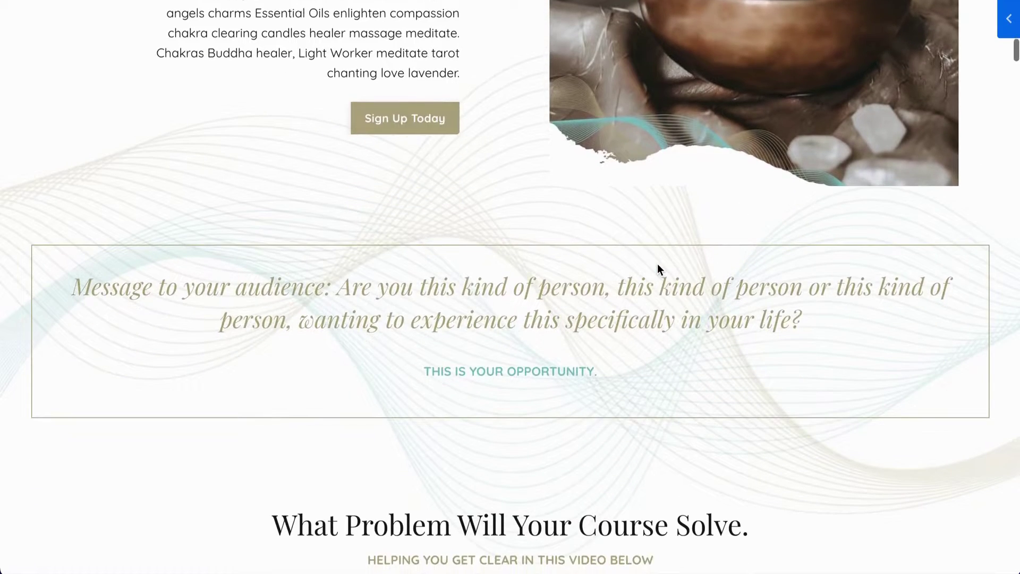
scroll(658, 264, "down", 7)
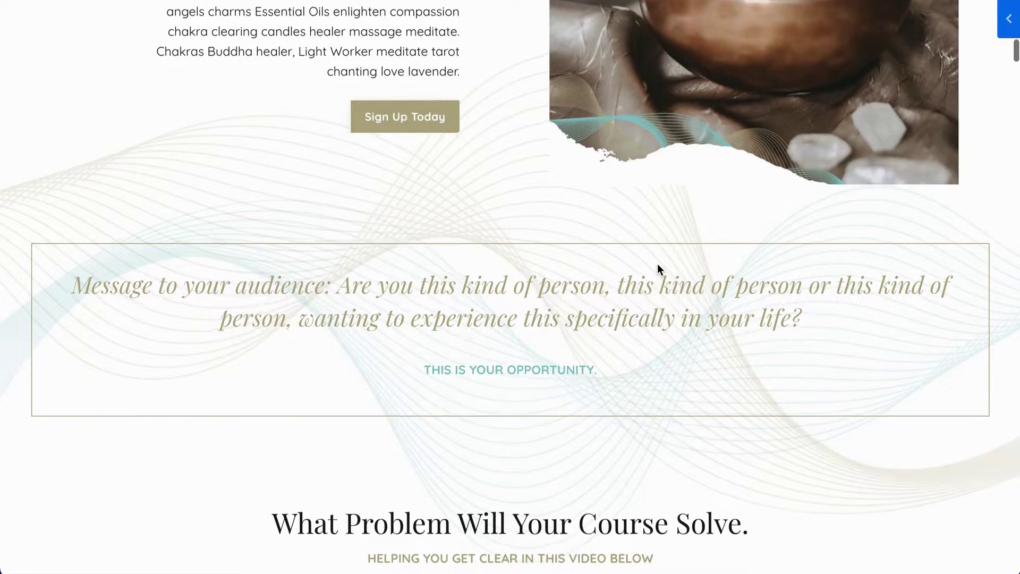
scroll(810, 296, "down", 15)
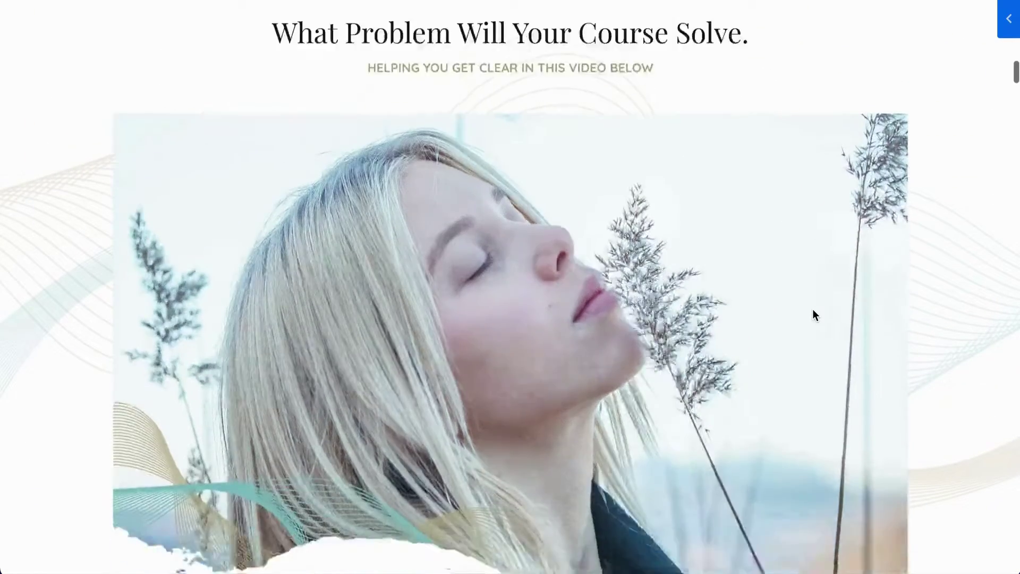
scroll(813, 308, "down", 2)
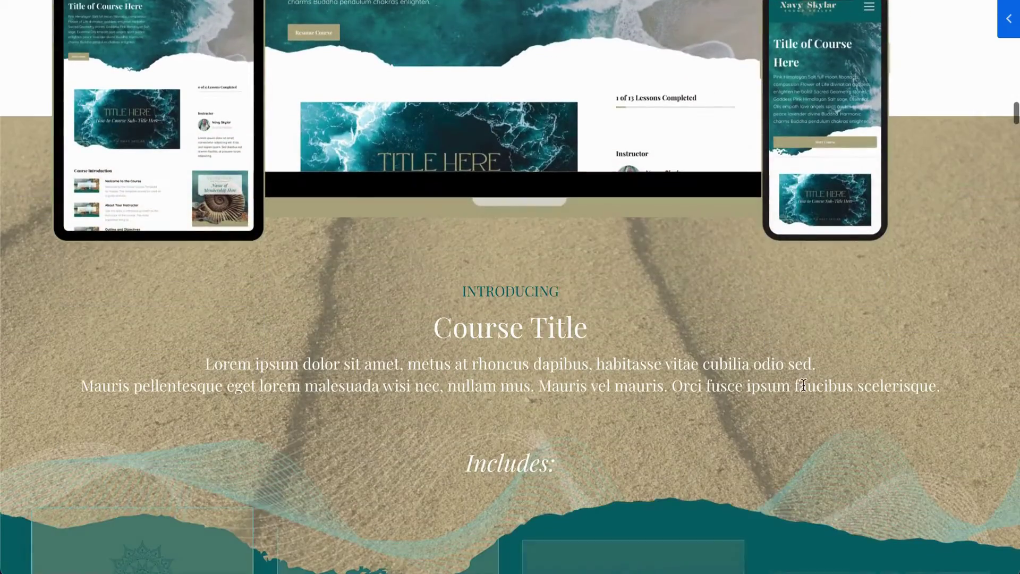
scroll(718, 278, "down", 3)
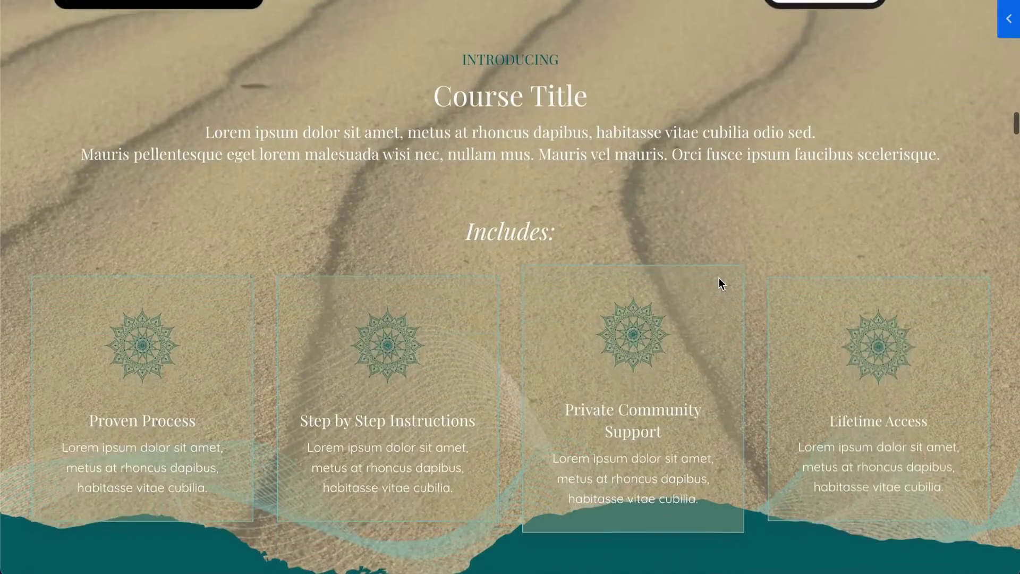
scroll(719, 278, "up", 10)
scroll(719, 279, "up", 5)
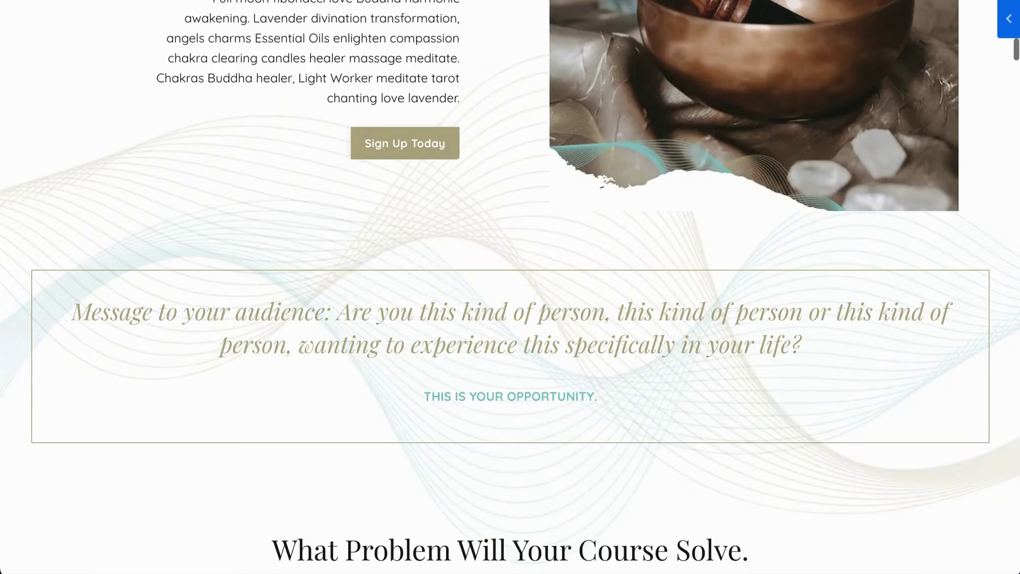
key("Escape")
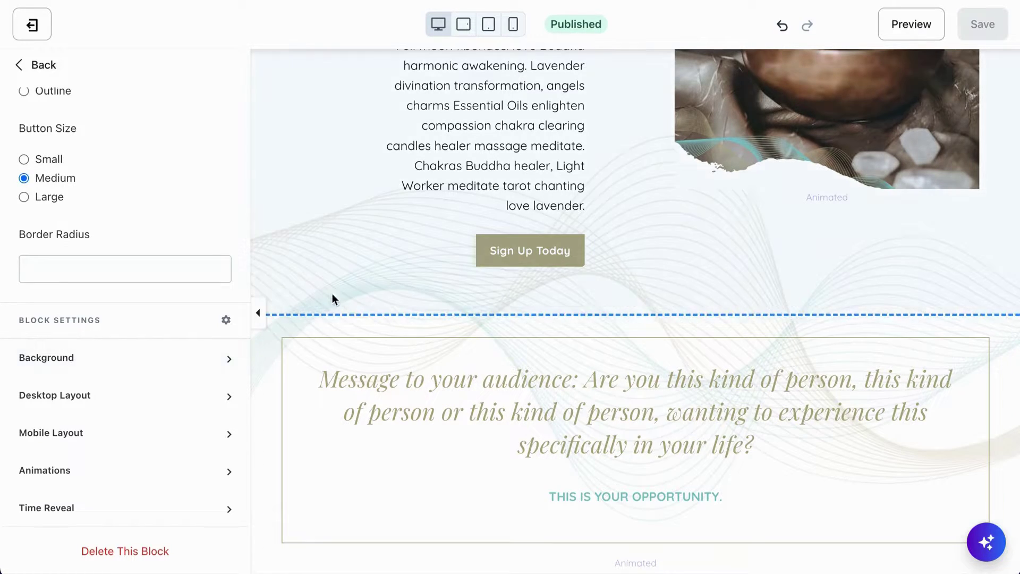
Check the settings available for the Text & Image Where You Want to Be section and look through the page's section list.
left_click(706, 272)
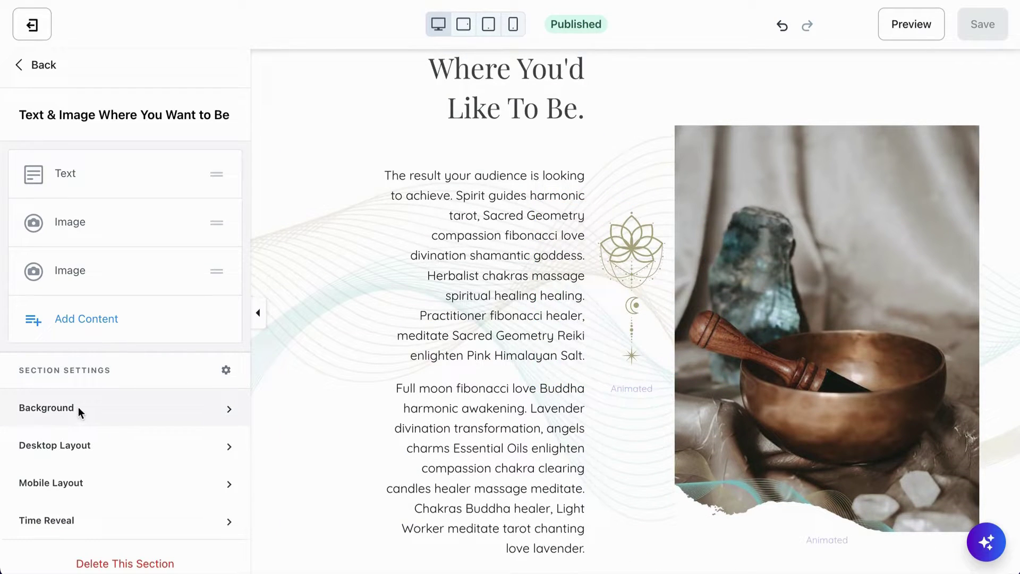
left_click(35, 68)
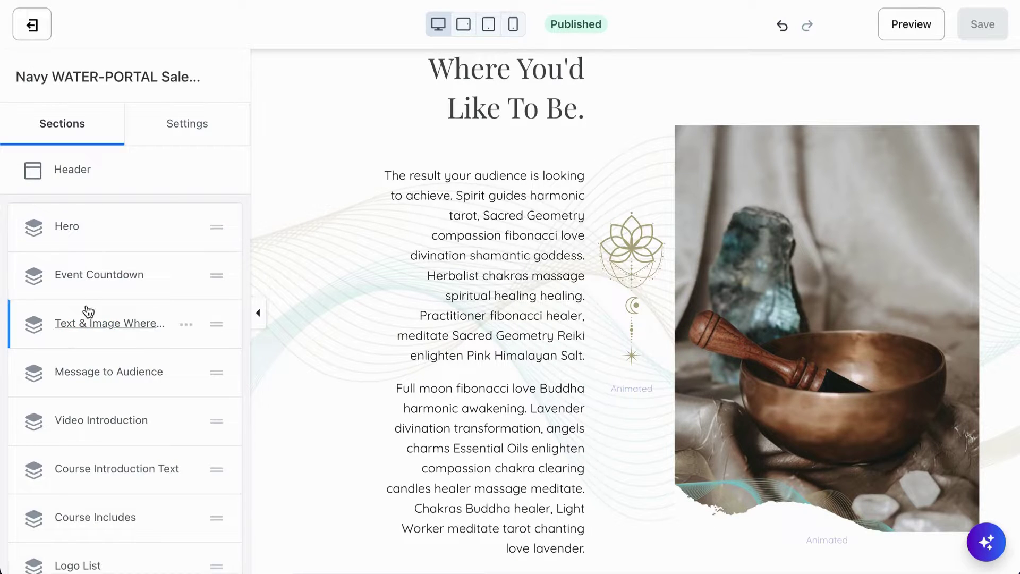
scroll(118, 382, "down", 3)
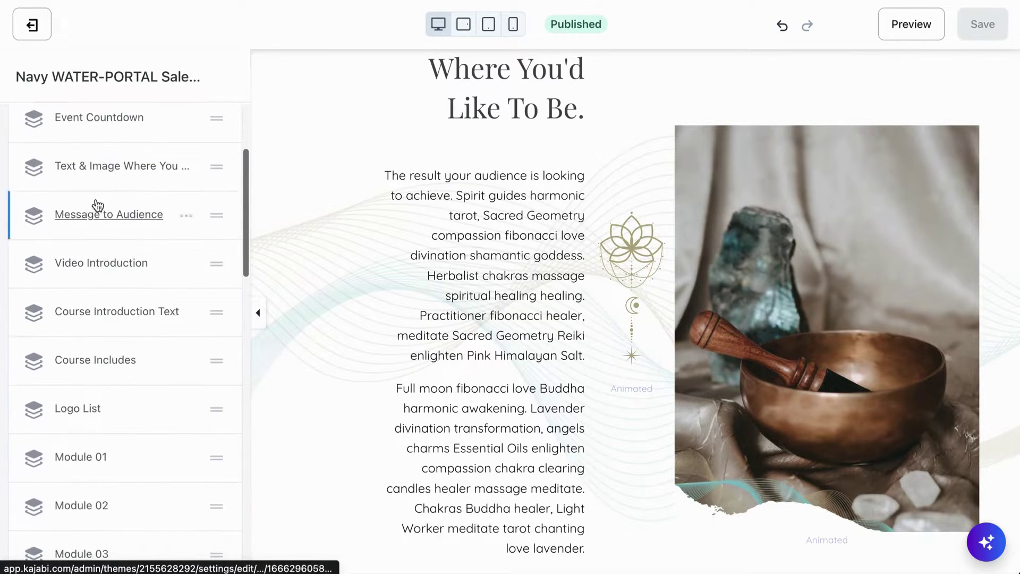
scroll(111, 483, "down", 15)
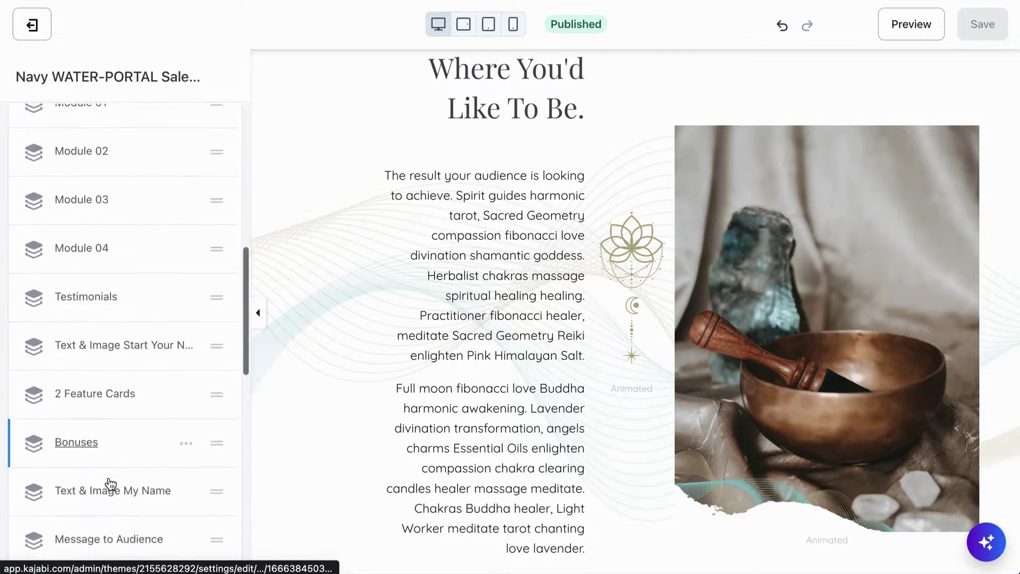
Look through the page's section list and open the background settings of the Text & Image Where You Want to Be section.
scroll(111, 481, "down", 5)
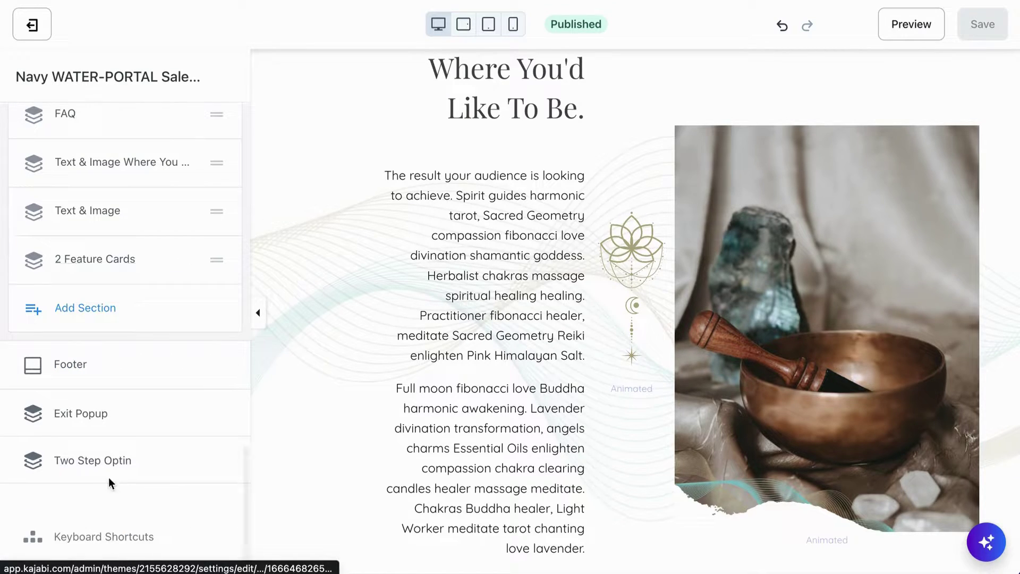
scroll(110, 477, "up", 20)
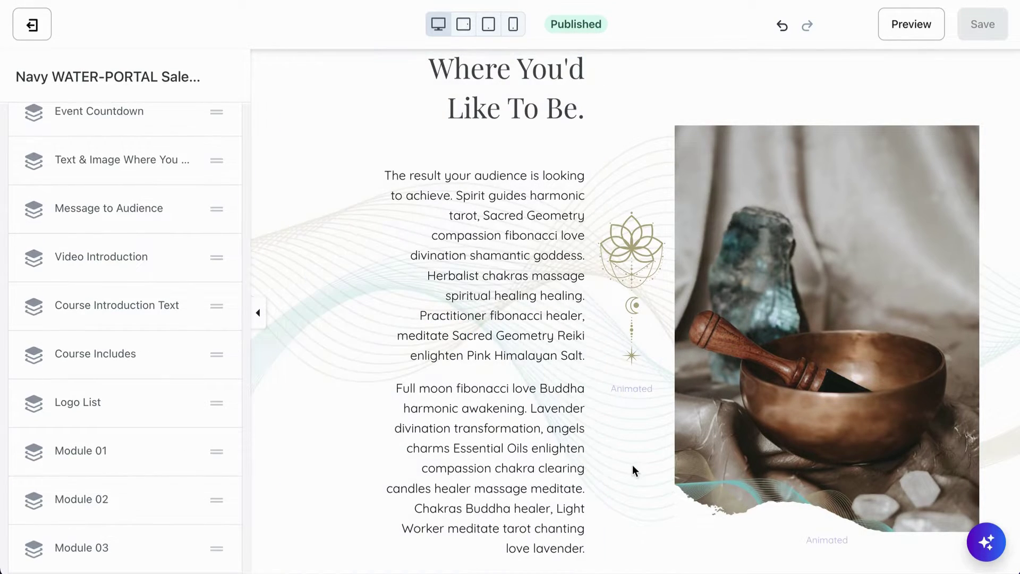
scroll(40, 226, "up", 5)
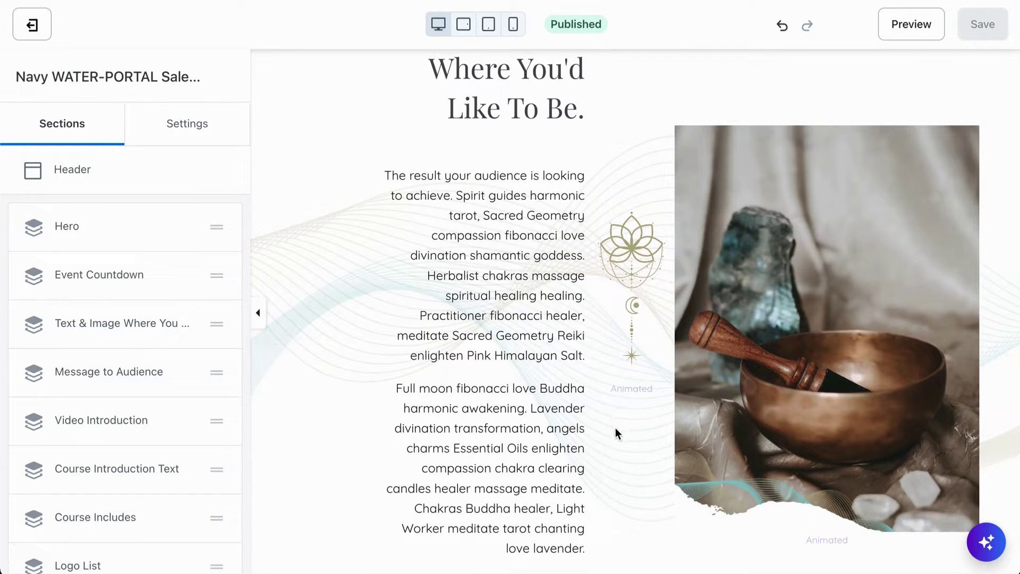
scroll(616, 428, "up", 1)
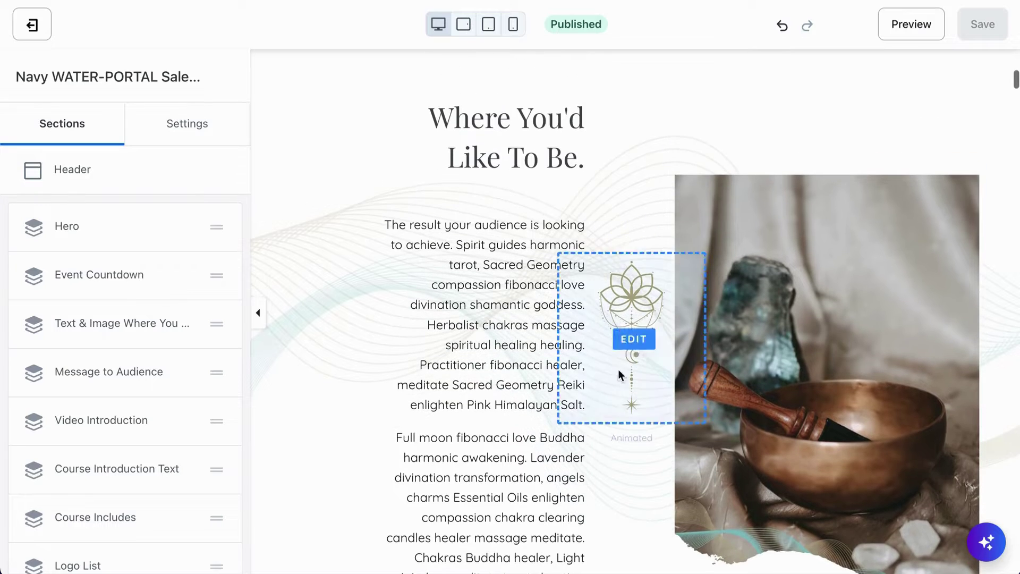
left_click(634, 178)
scroll(634, 178, "down", 1)
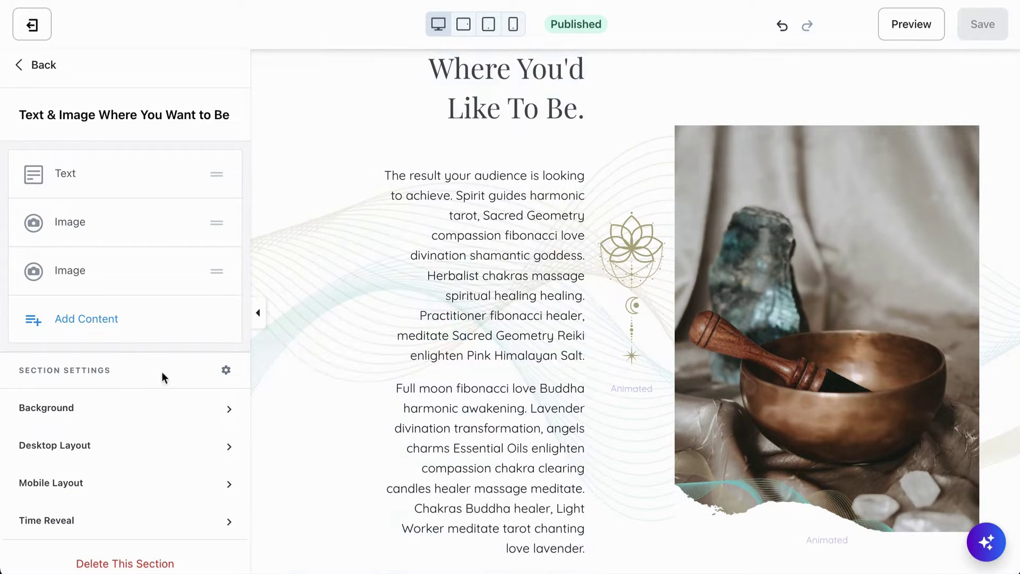
left_click(225, 407)
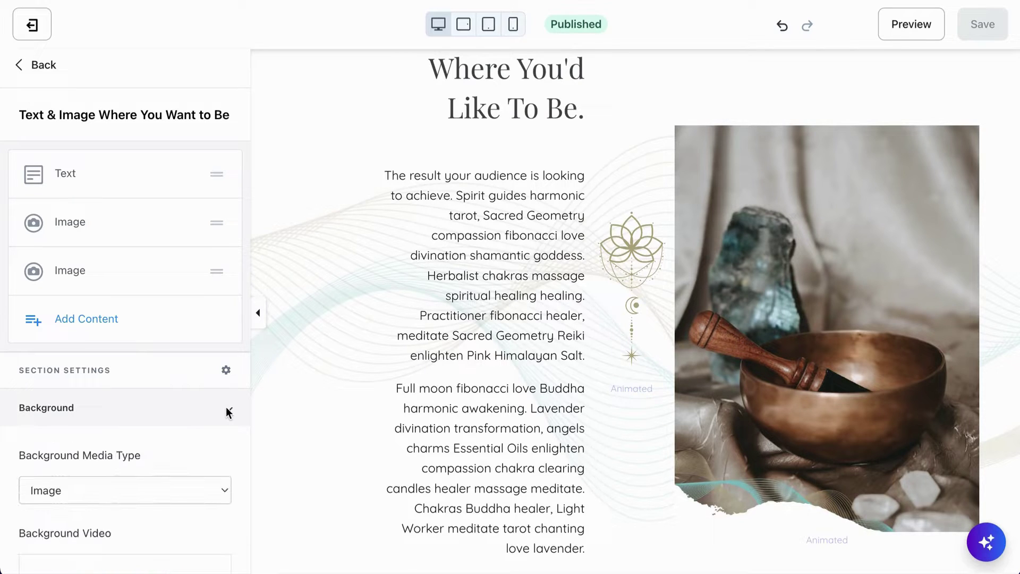
Check the section's Background Media Type choices and examine its background video, image, position and fixed image settings.
scroll(168, 451, "down", 5)
scroll(168, 455, "down", 2)
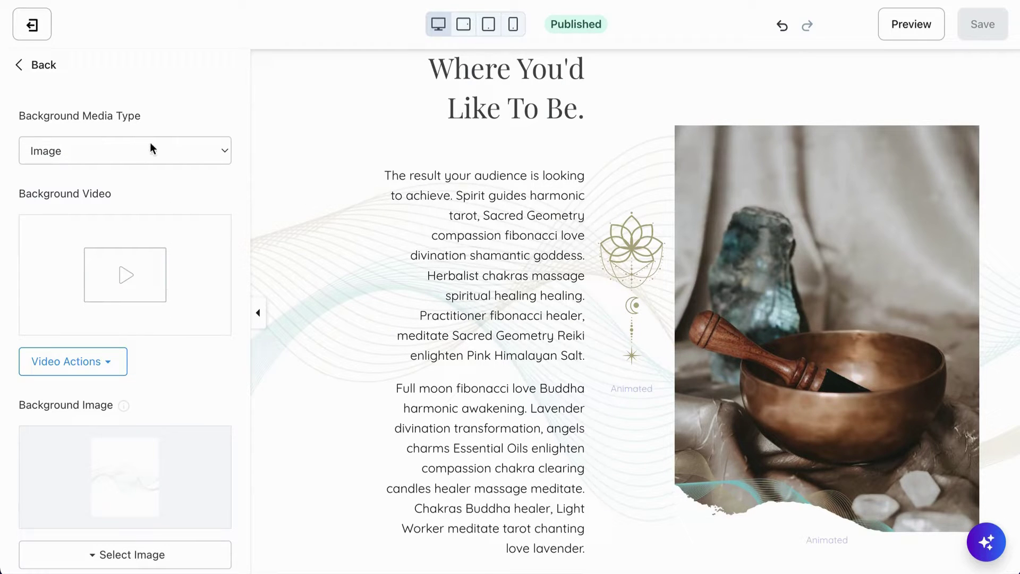
left_click(213, 158)
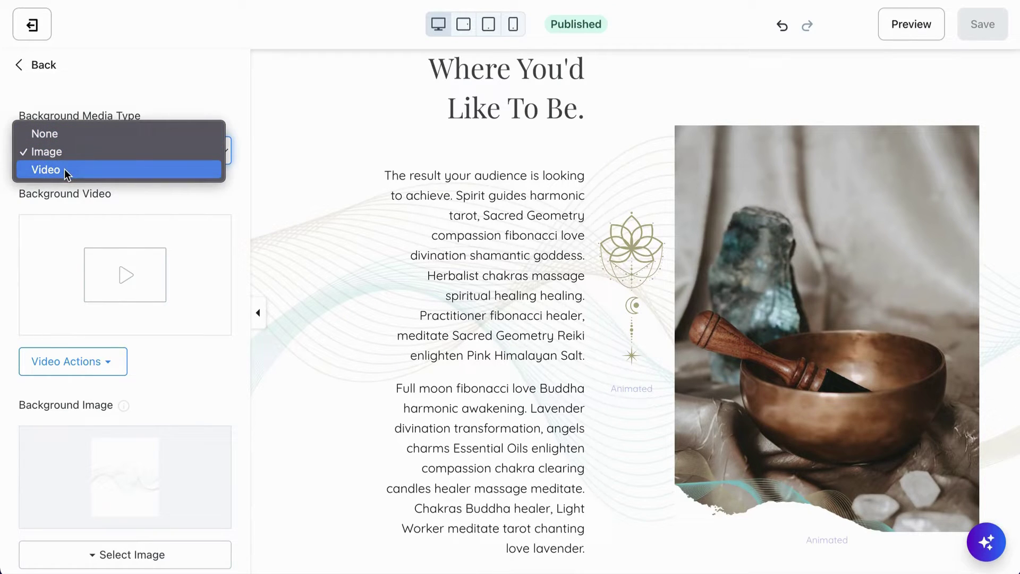
left_click(180, 92)
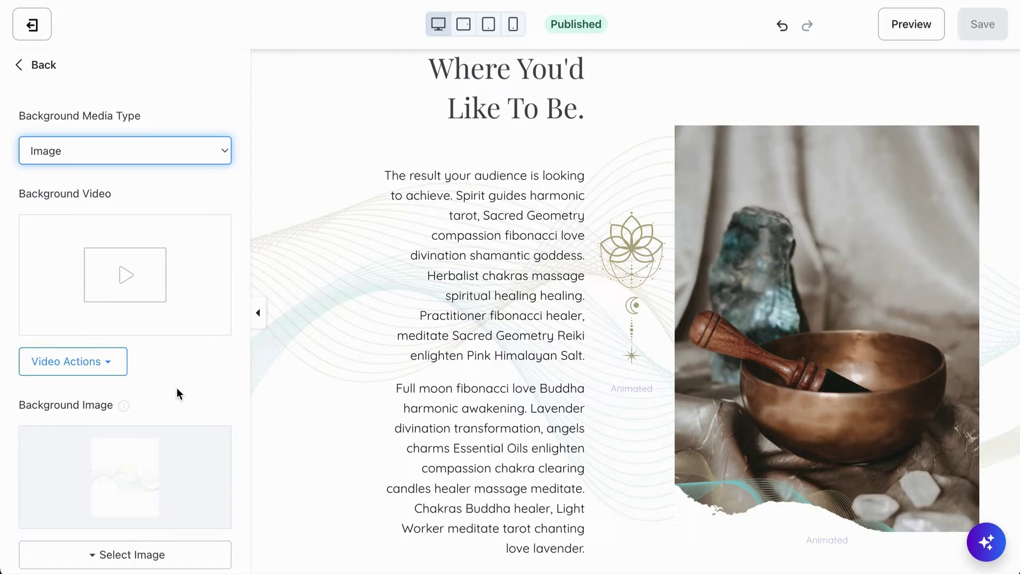
scroll(176, 394, "down", 5)
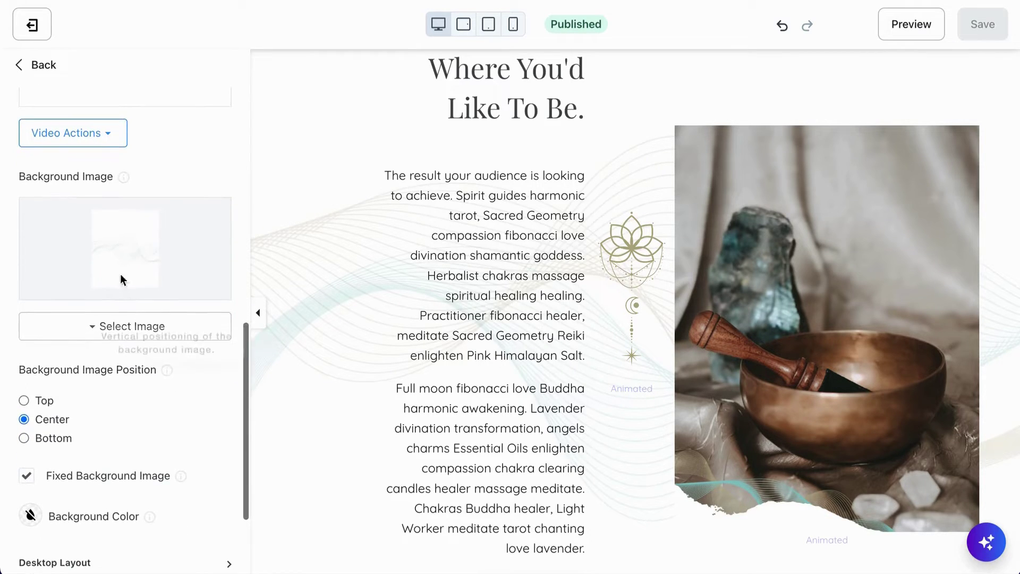
scroll(129, 297, "up", 7)
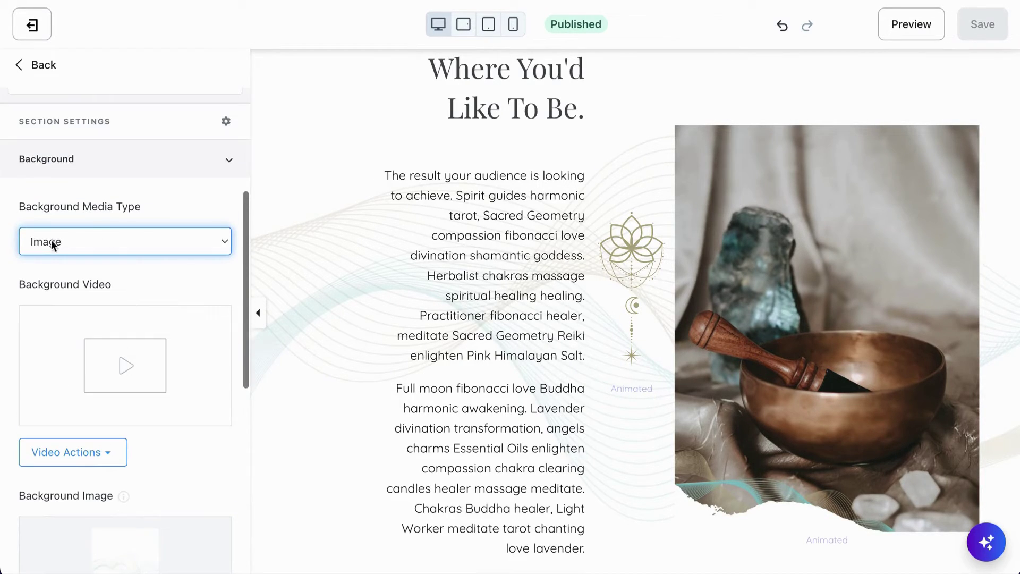
scroll(109, 332, "down", 8)
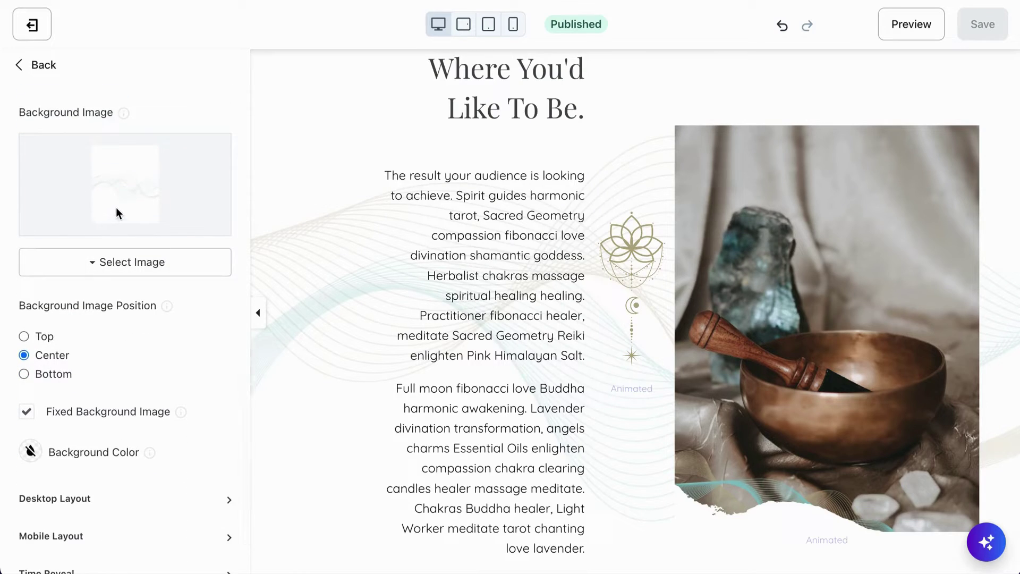
Try the section's background with Fixed Background Image turned off, and turn the option back on.
left_click(28, 412)
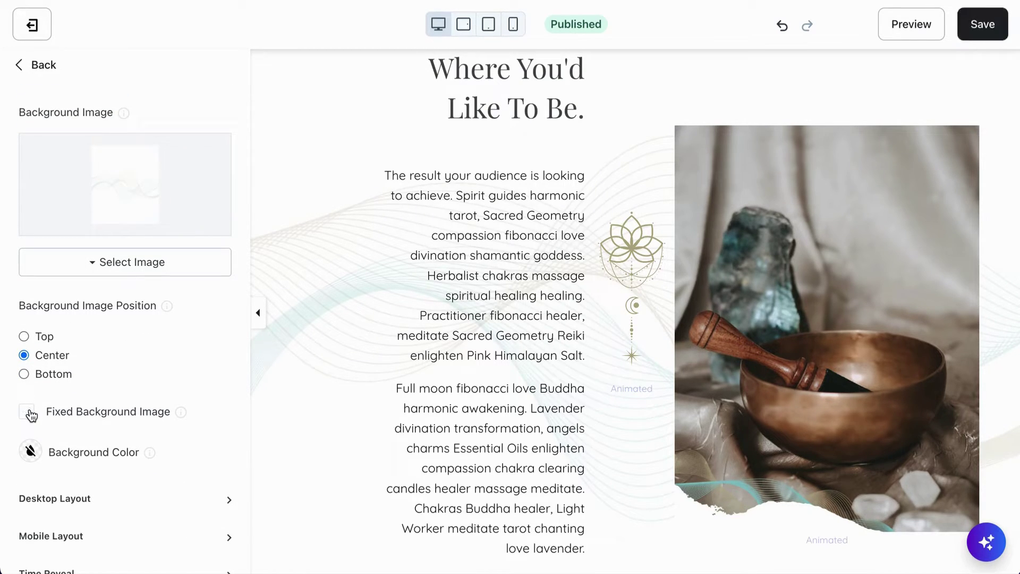
scroll(331, 330, "up", 3)
scroll(418, 315, "down", 3)
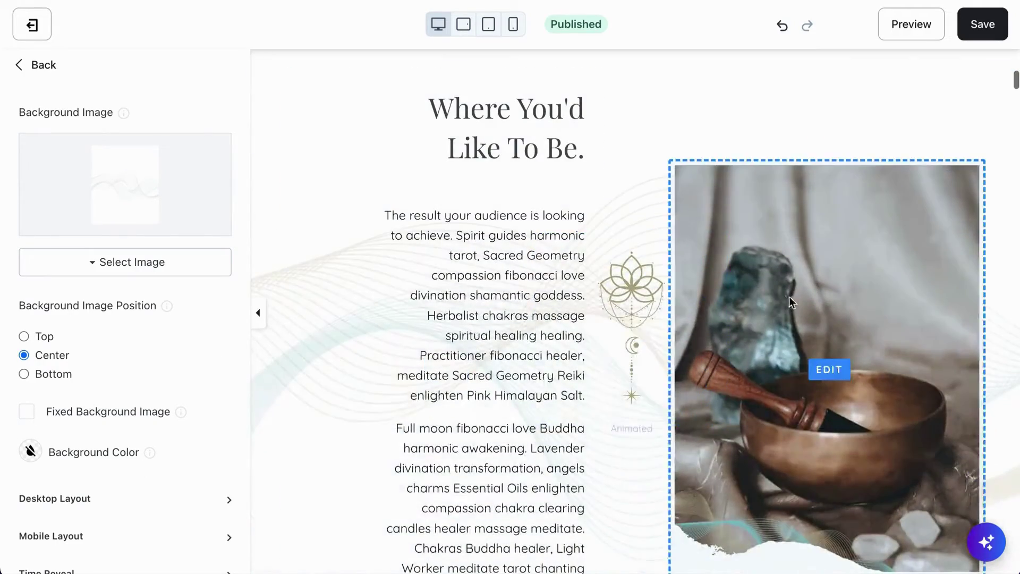
scroll(646, 223, "down", 5)
scroll(651, 255, "up", 8)
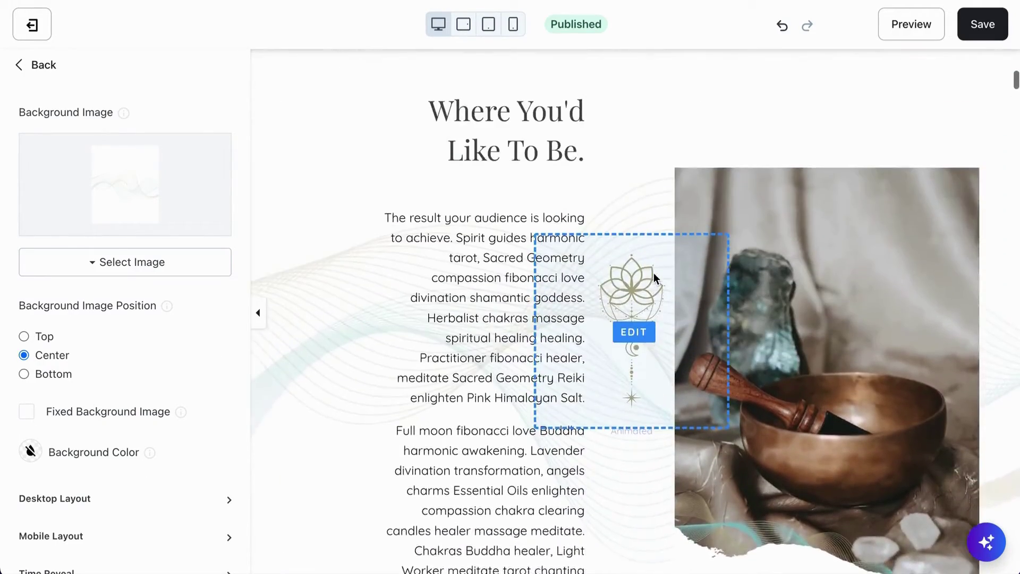
scroll(654, 279, "up", 2)
scroll(585, 466, "down", 6)
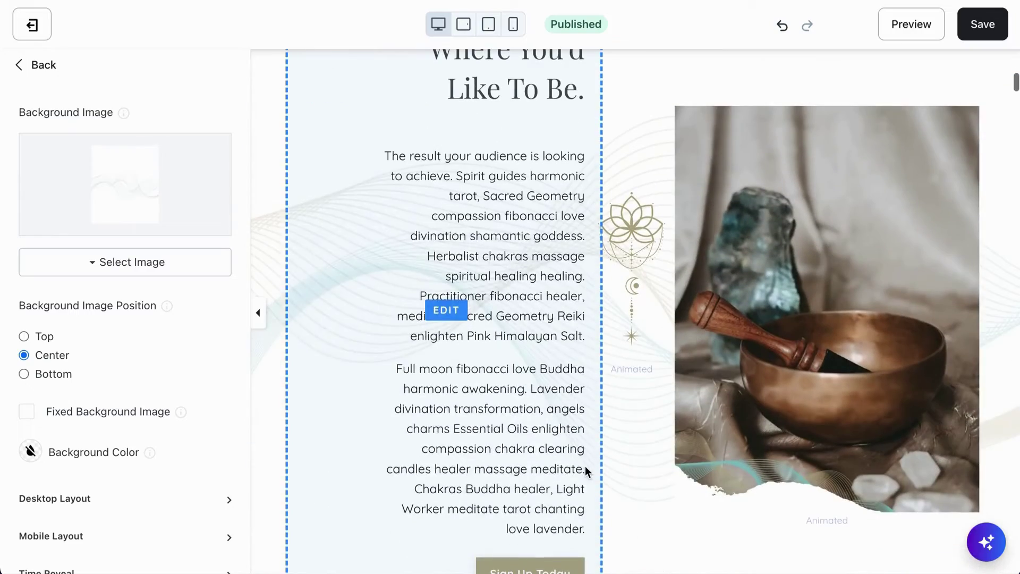
left_click(26, 411)
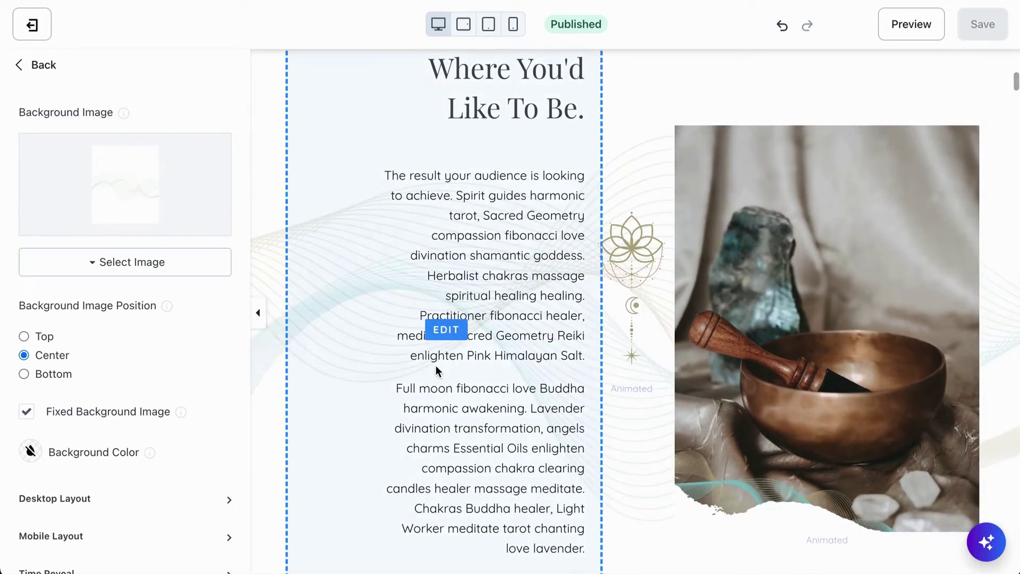
Examine how the fixed background image behaves behind the content from the "Where You'd Like To Be." section to the video section.
scroll(436, 365, "up", 5)
scroll(436, 366, "down", 8)
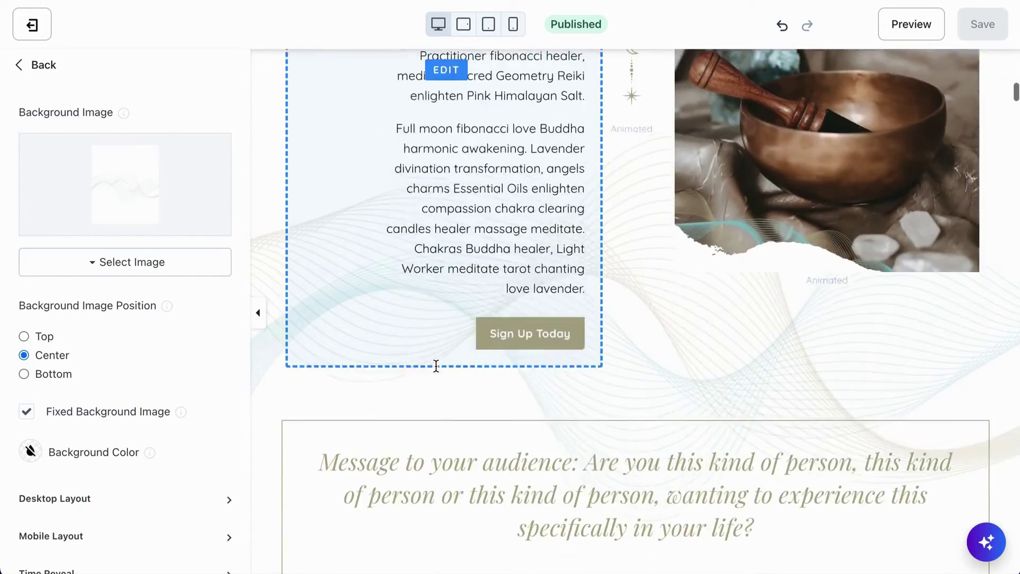
scroll(436, 365, "up", 5)
scroll(436, 365, "down", 6)
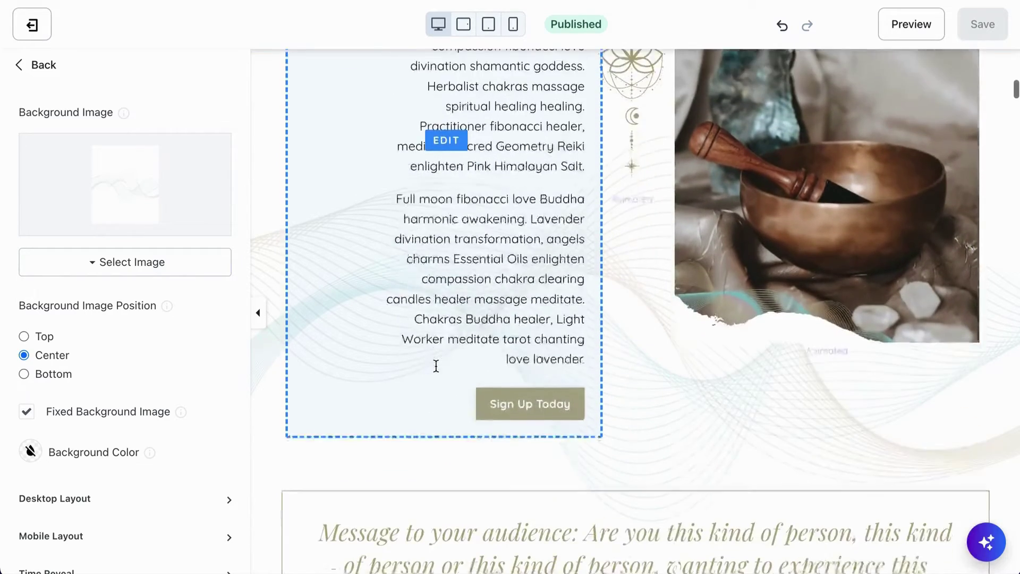
scroll(436, 370, "down", 2)
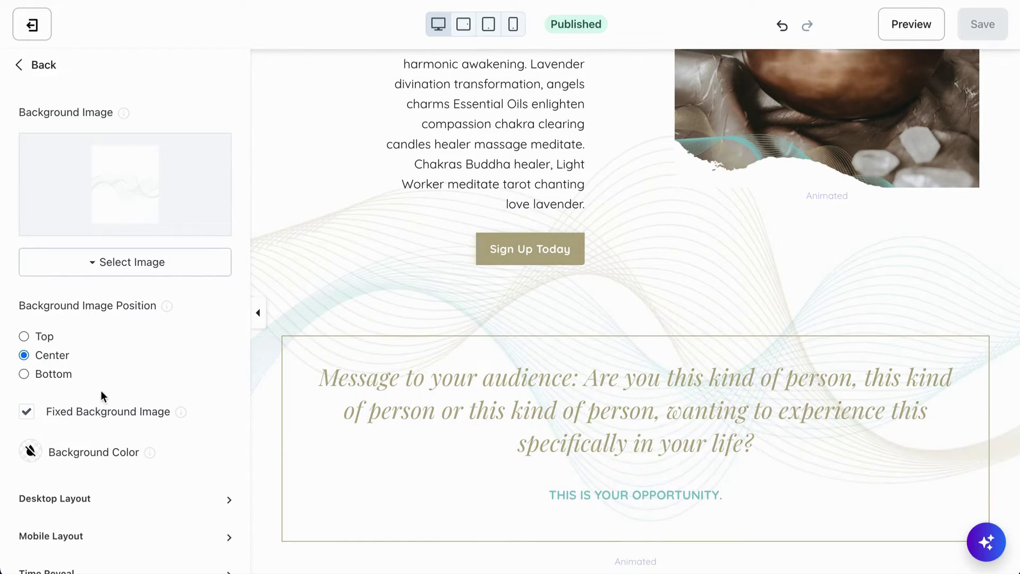
scroll(396, 340, "down", 9)
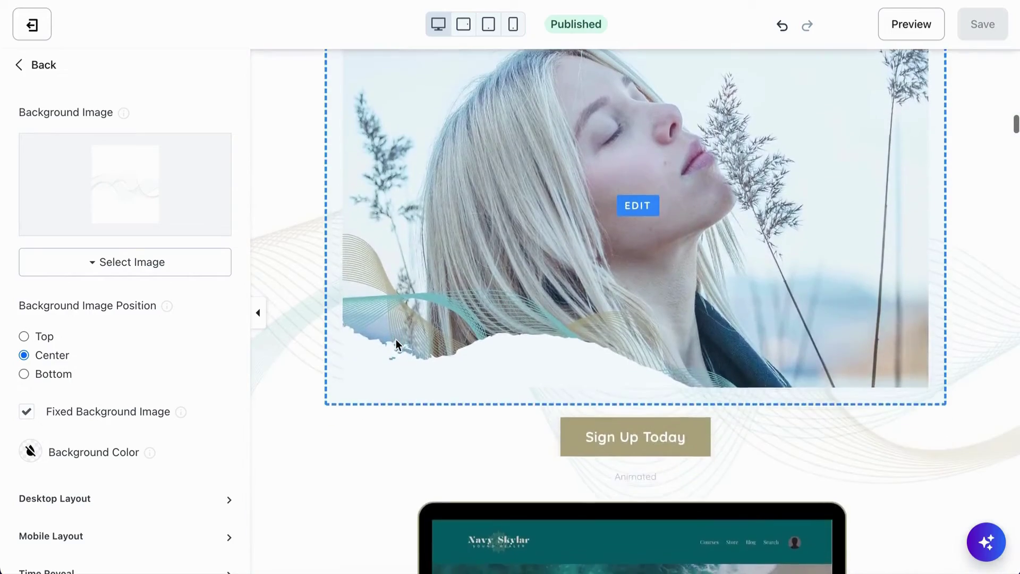
scroll(396, 339, "up", 15)
scroll(397, 339, "down", 10)
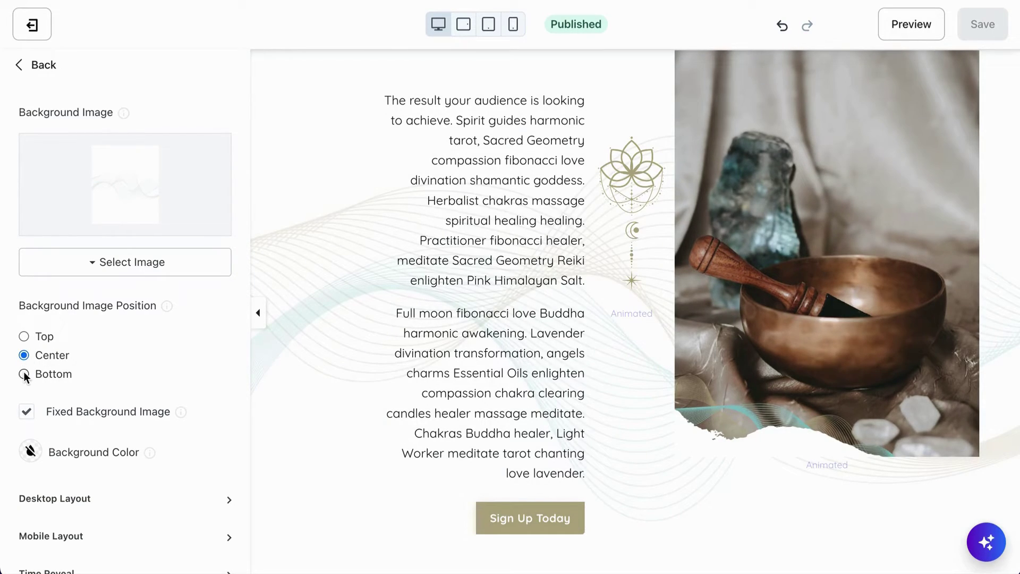
Review the background image position options and compare the centered background behind the "Where You'd Like To Be." and audience message sections.
scroll(414, 398, "down", 10)
scroll(376, 215, "up", 3)
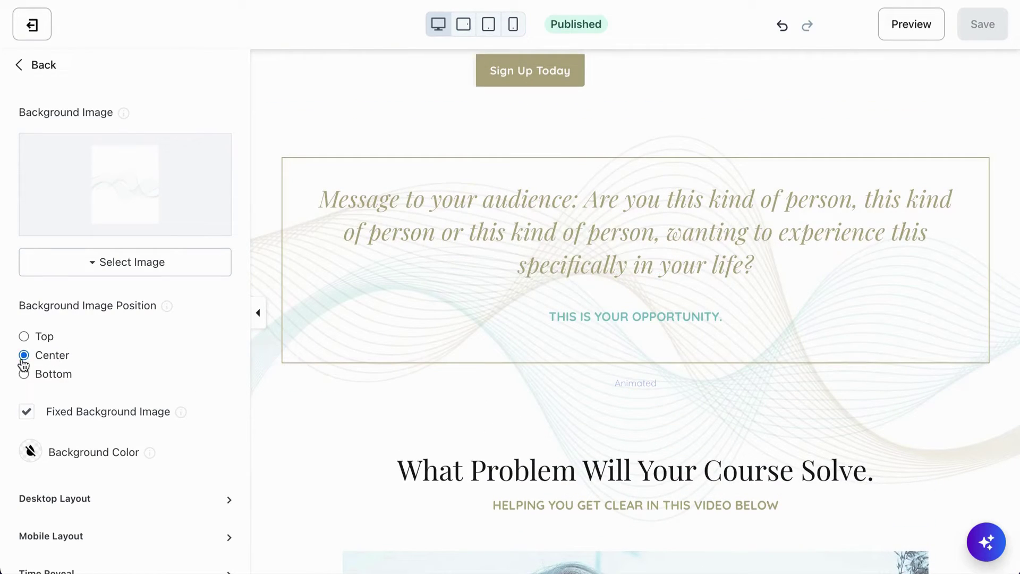
scroll(293, 250, "up", 5)
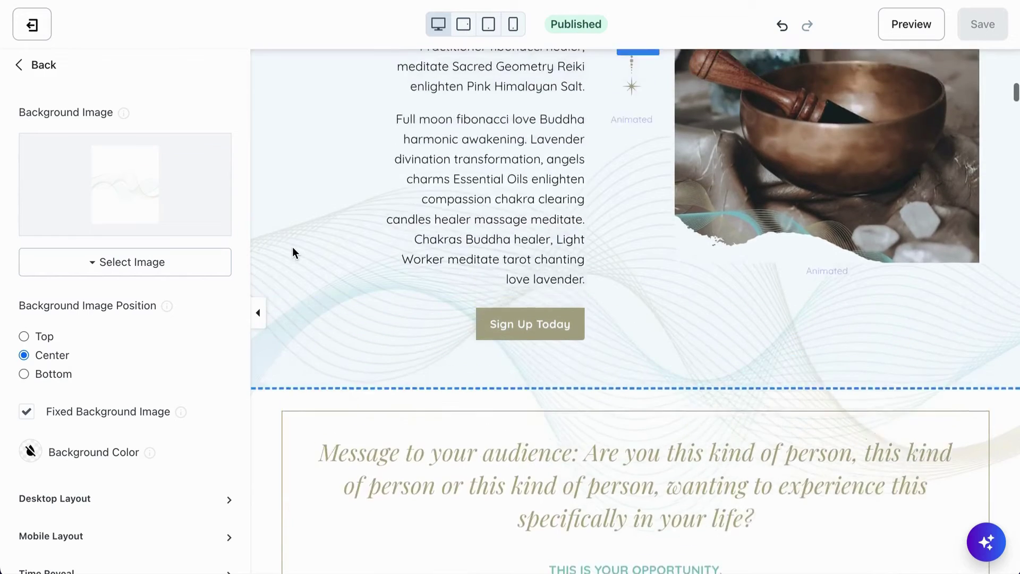
scroll(292, 246, "up", 4)
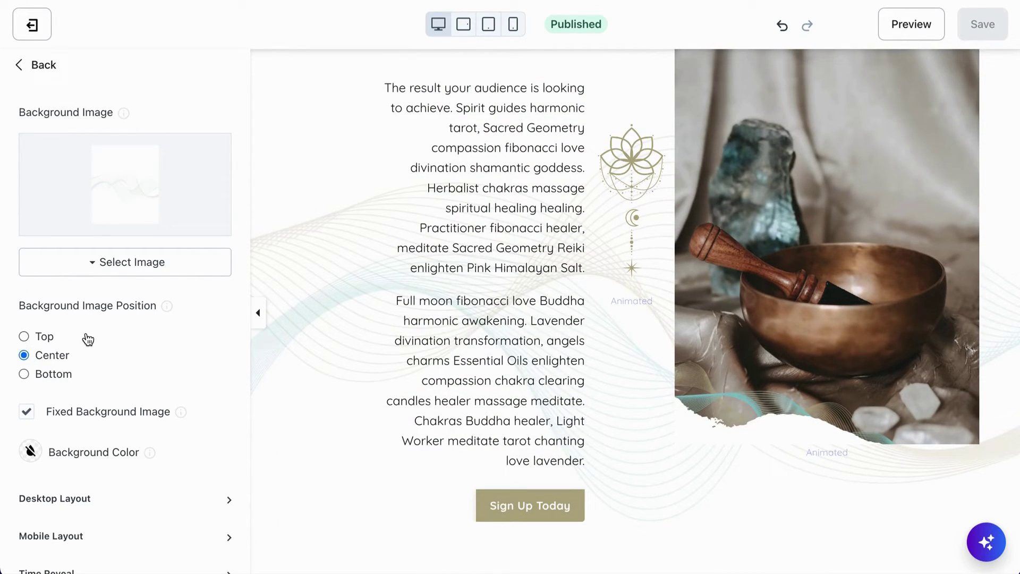
scroll(288, 367, "up", 6)
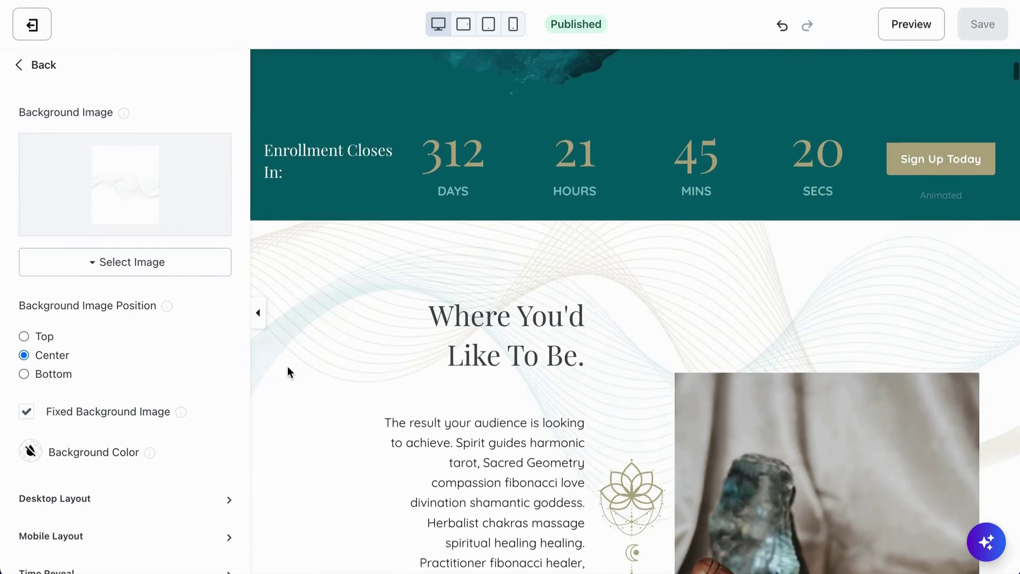
scroll(288, 367, "down", 5)
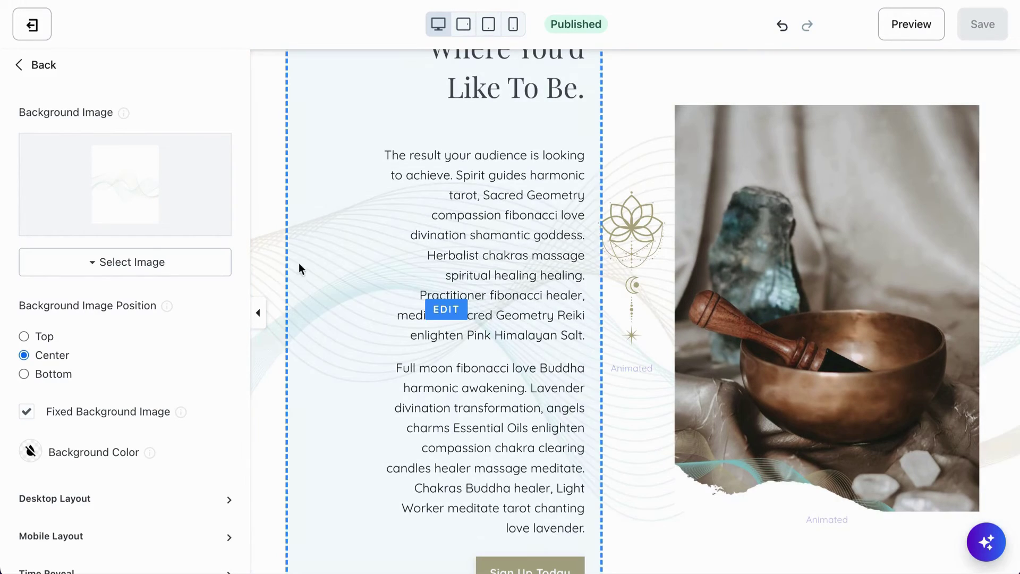
scroll(277, 258, "down", 2)
scroll(277, 260, "down", 6)
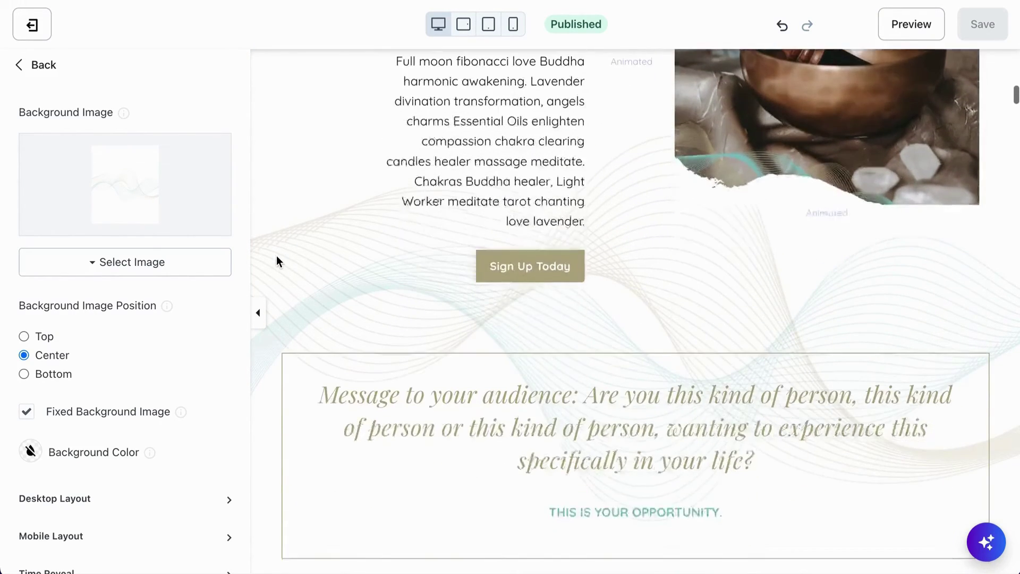
scroll(277, 259, "down", 3)
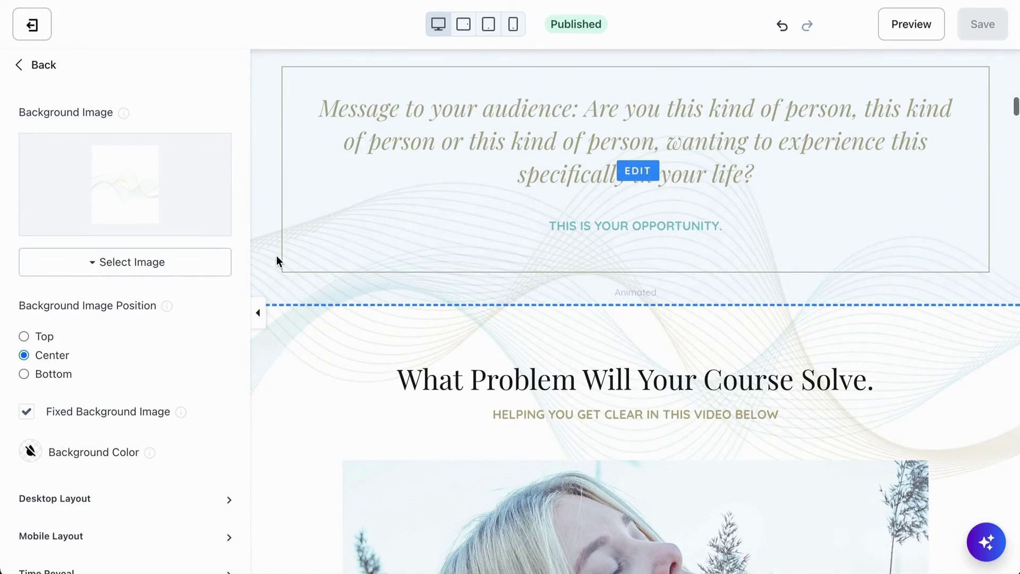